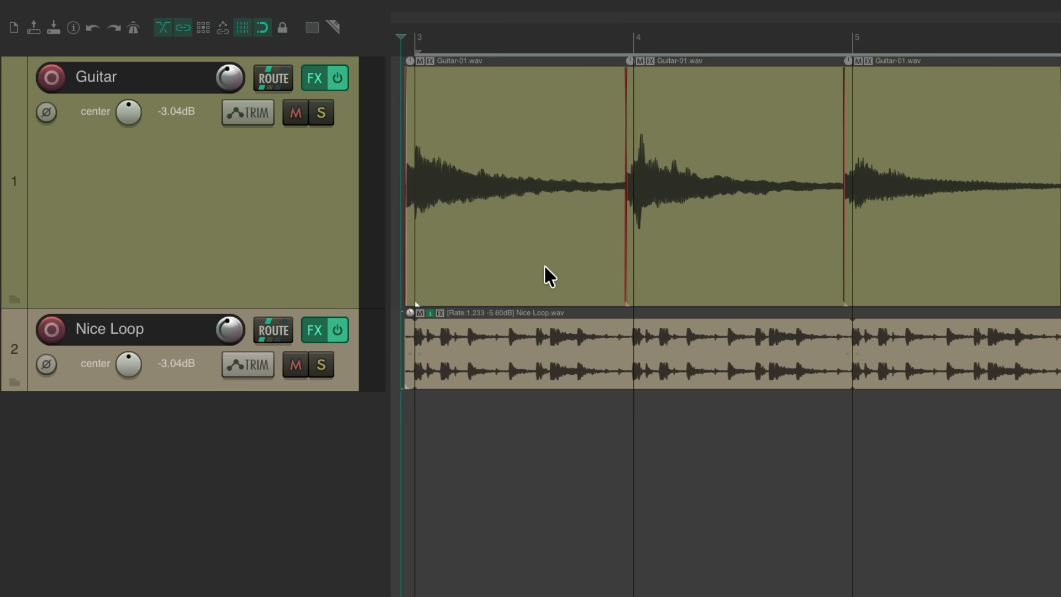
# Open the Guitar track's effects chain, inspect the Guitar Amp and Guitar EQ settings, and audition the sound
pyautogui.click(322, 88)
pyautogui.click(469, 84)
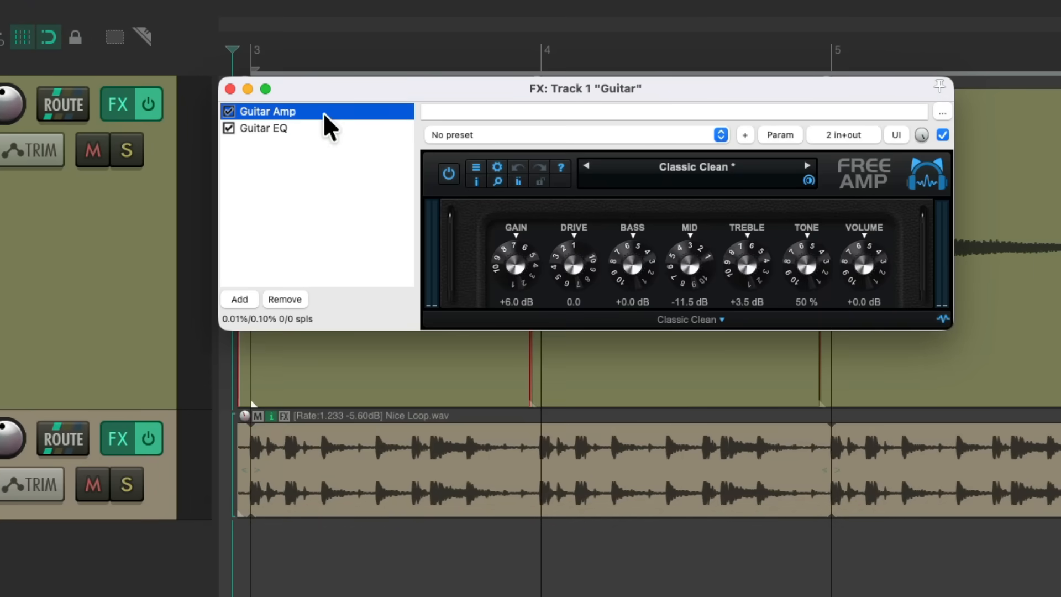
pyautogui.click(329, 124)
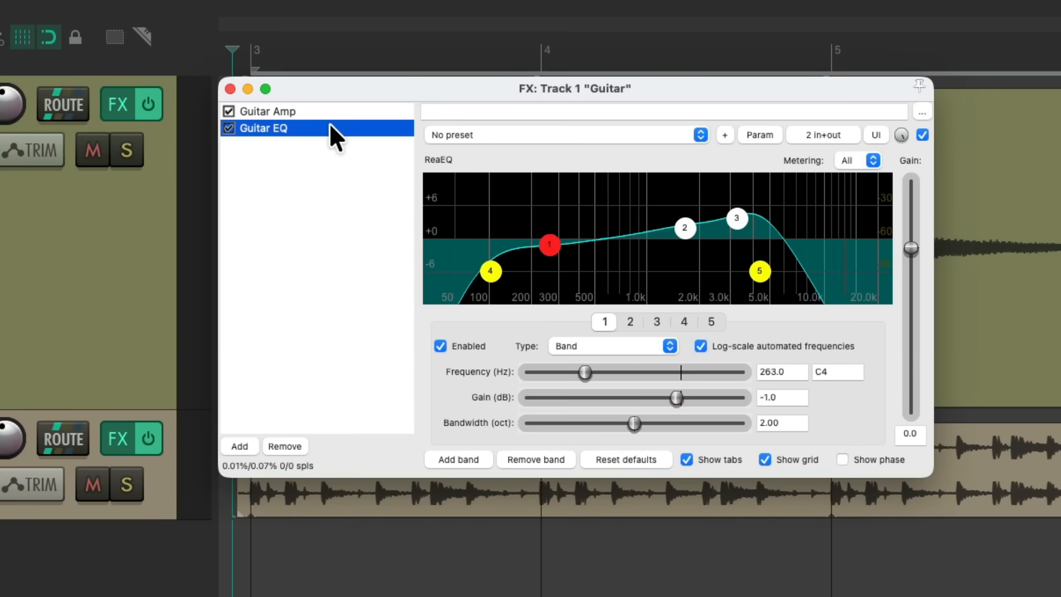
pyautogui.click(333, 112)
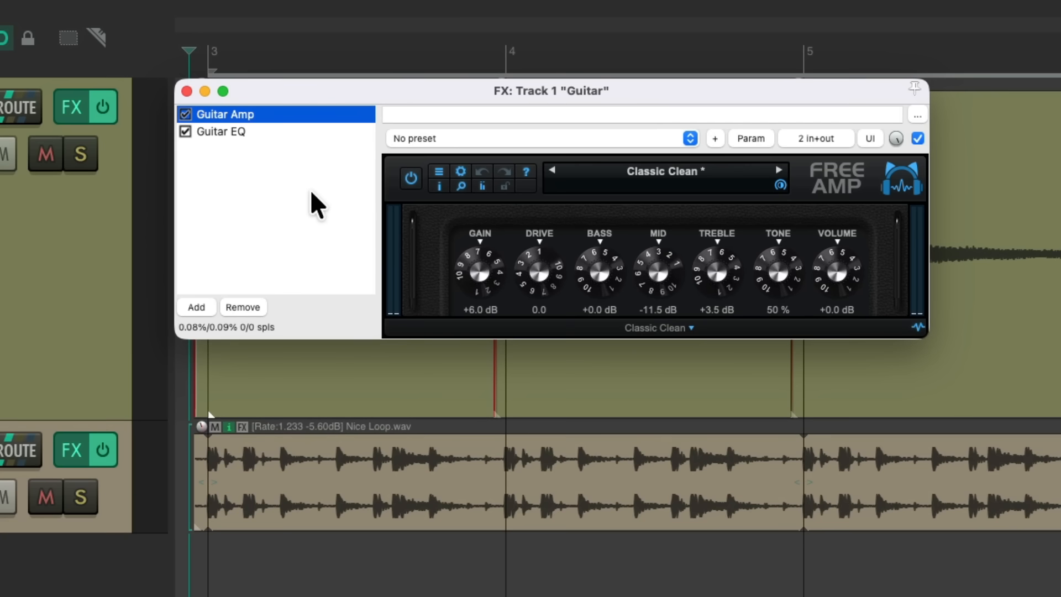
pyautogui.press('space')
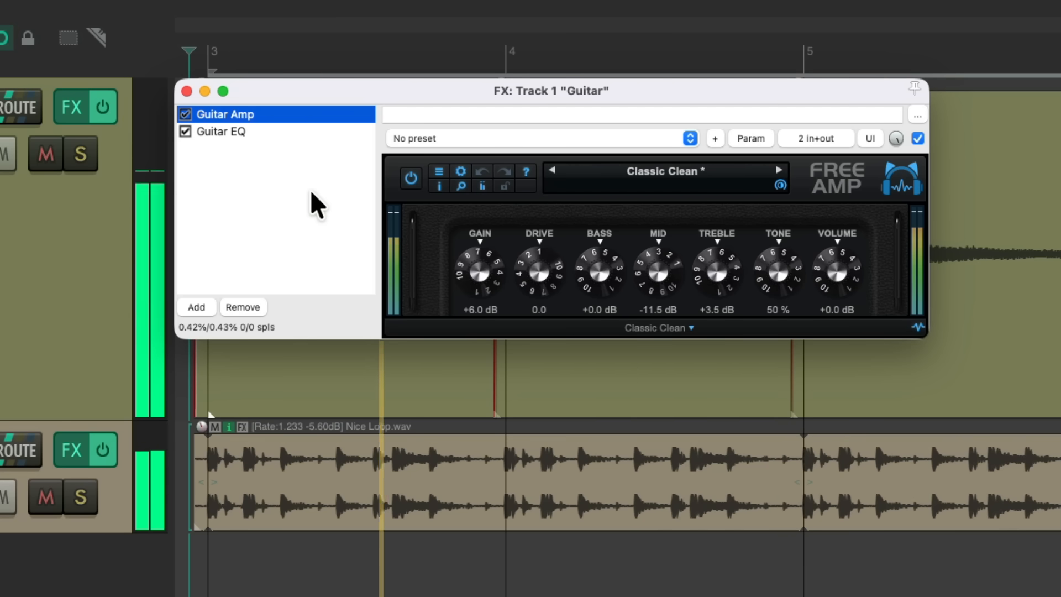
pyautogui.press('space')
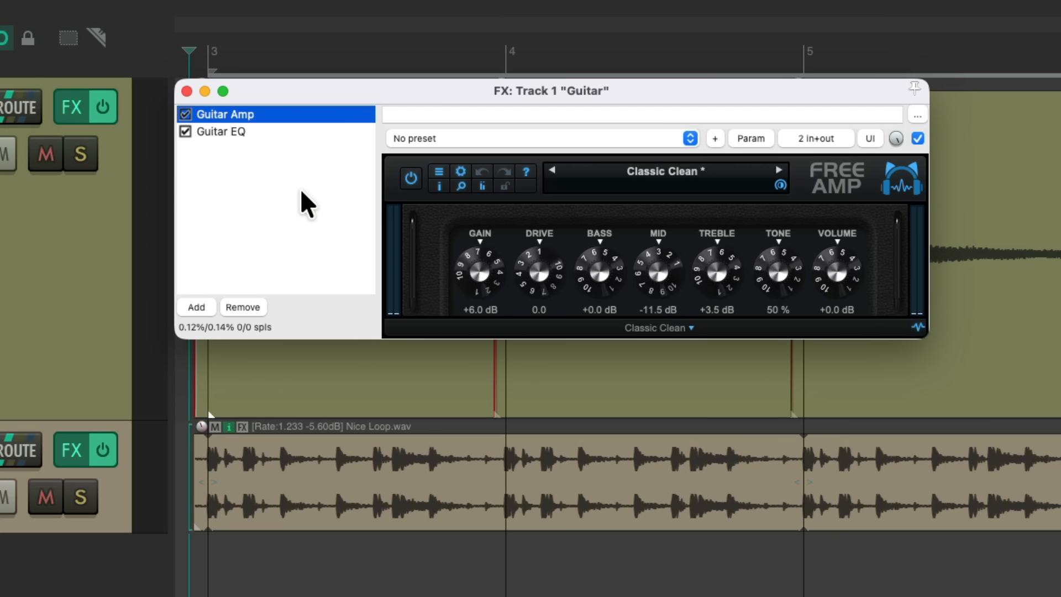
# Find the tremolo effect and add JS: Tremolo to the Guitar track's effects chain
pyautogui.doubleClick(293, 184)
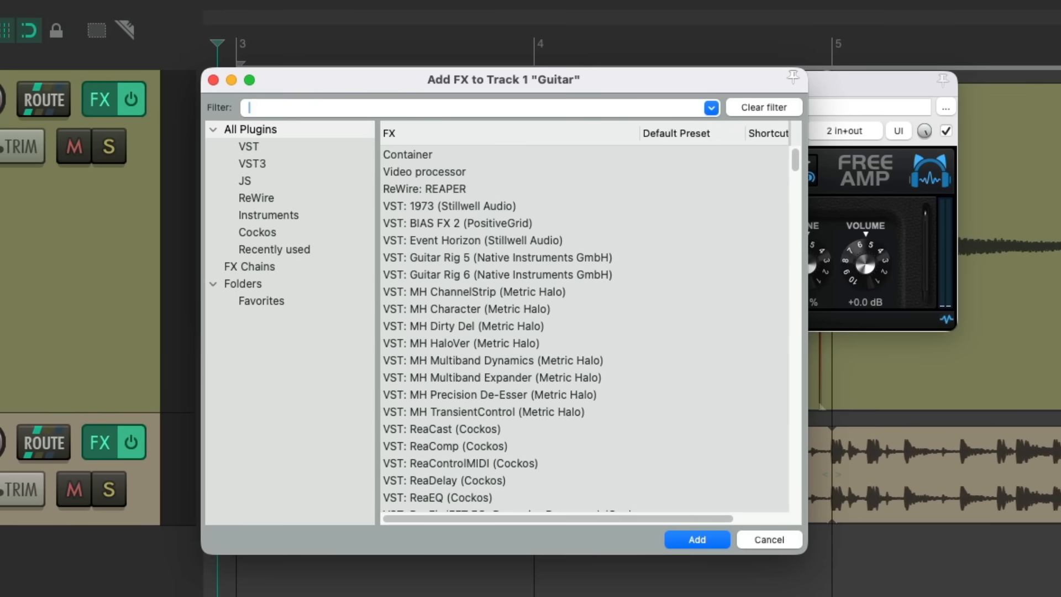
pyautogui.write('tremolo')
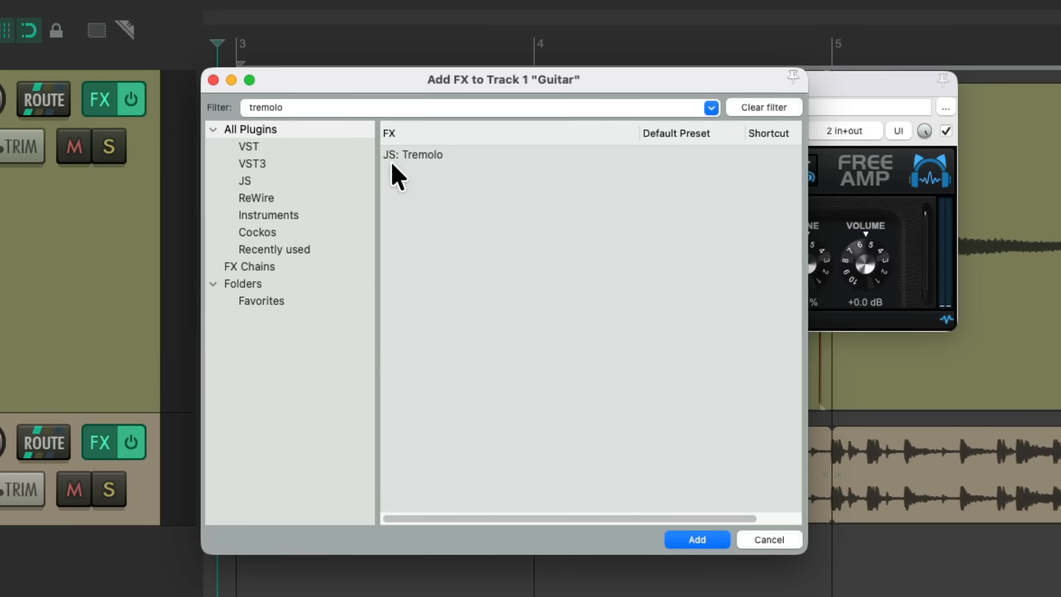
pyautogui.click(425, 159)
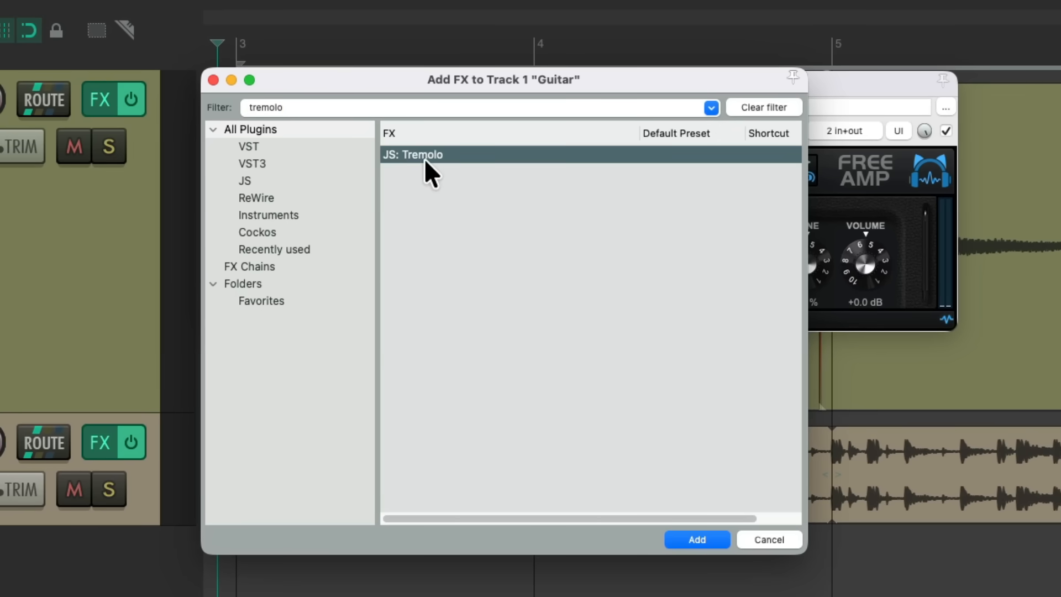
pyautogui.doubleClick(454, 158)
pyautogui.click(651, 179)
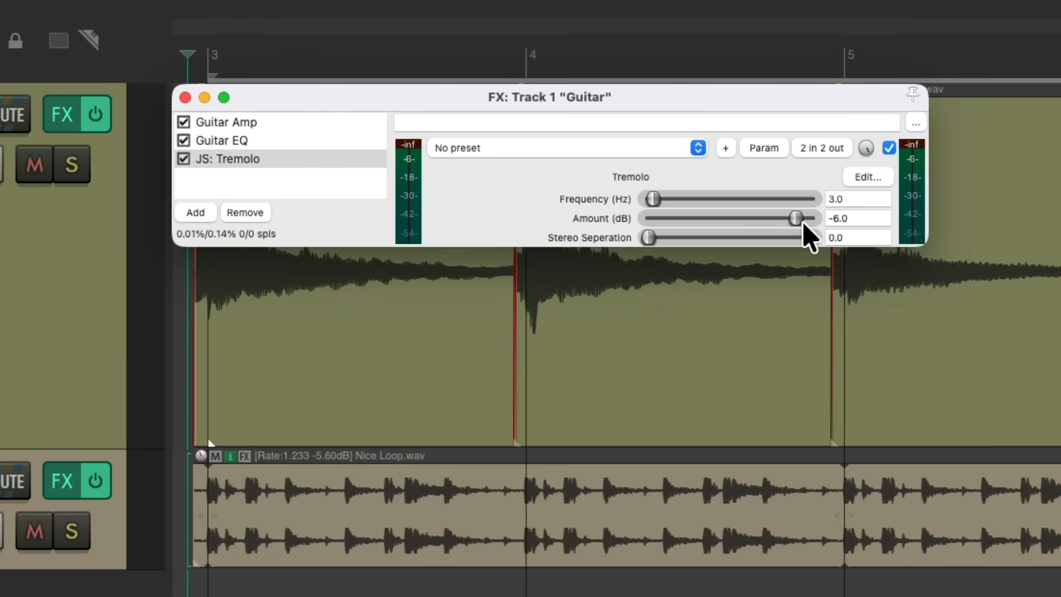
# Set the tremolo's Amount to 0.0 dB while auditioning the guitar
pyautogui.moveTo(794, 216); pyautogui.dragTo(754, 225)
pyautogui.press('space')
pyautogui.doubleClick(791, 219)
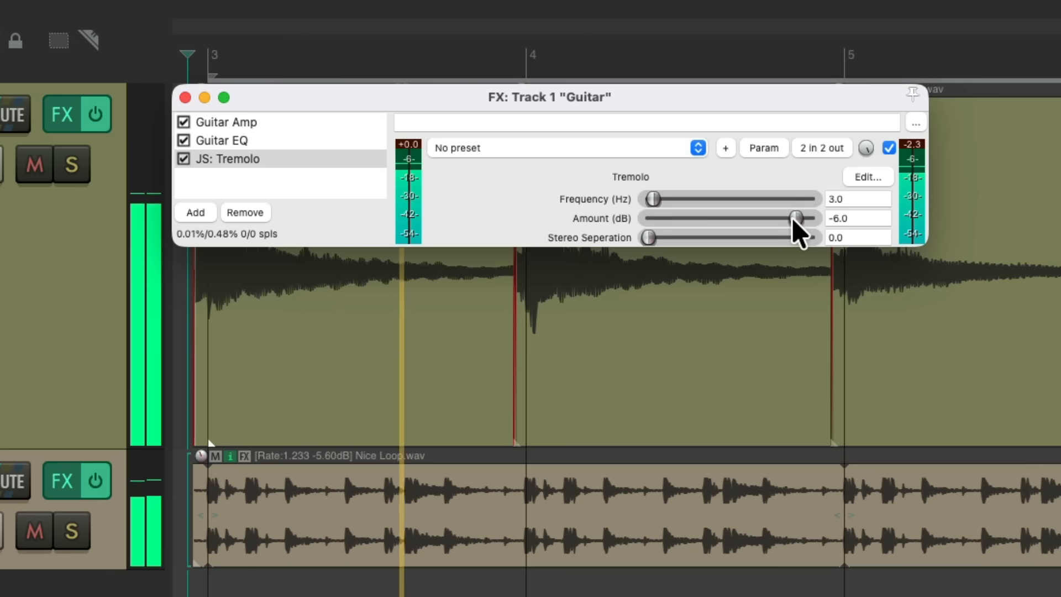
pyautogui.moveTo(793, 216); pyautogui.dragTo(818, 219)
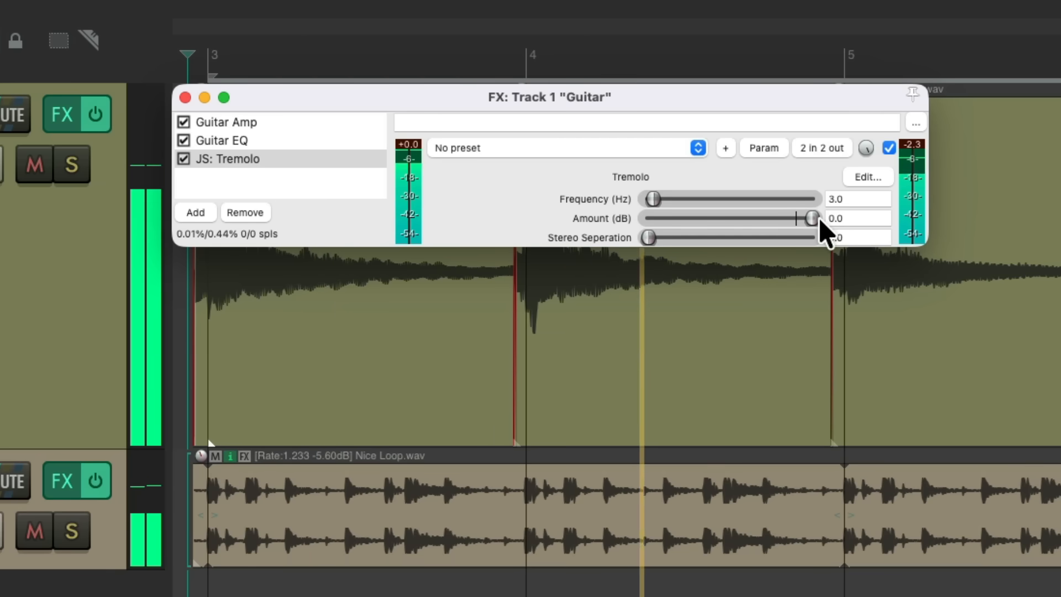
pyautogui.press('space')
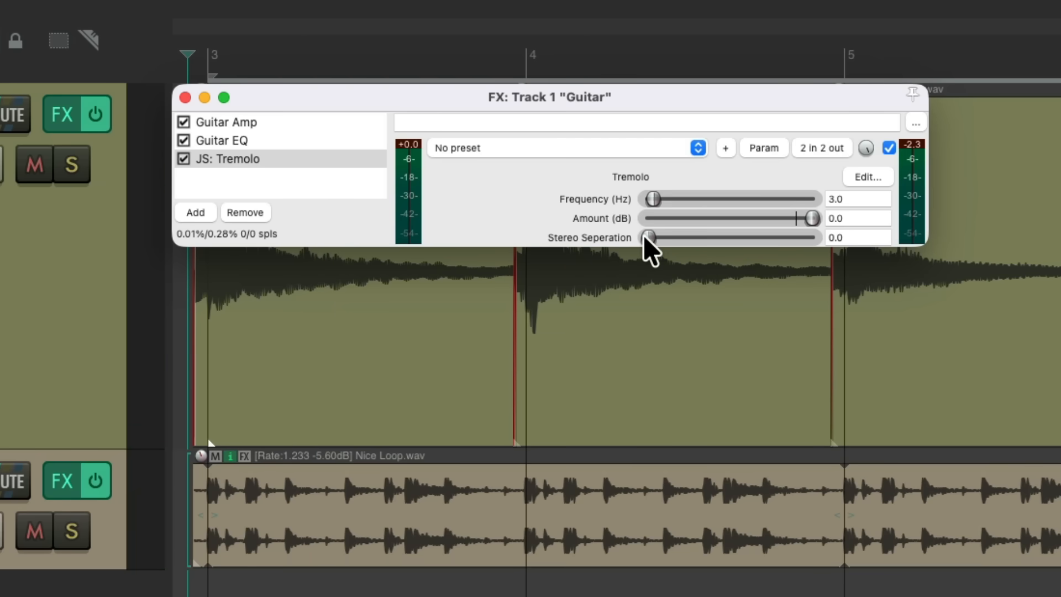
# Audition the tremolo with stereo separation at 1.0 and return it to 0.0
pyautogui.moveTo(647, 237); pyautogui.dragTo(814, 237)
pyautogui.press('space')
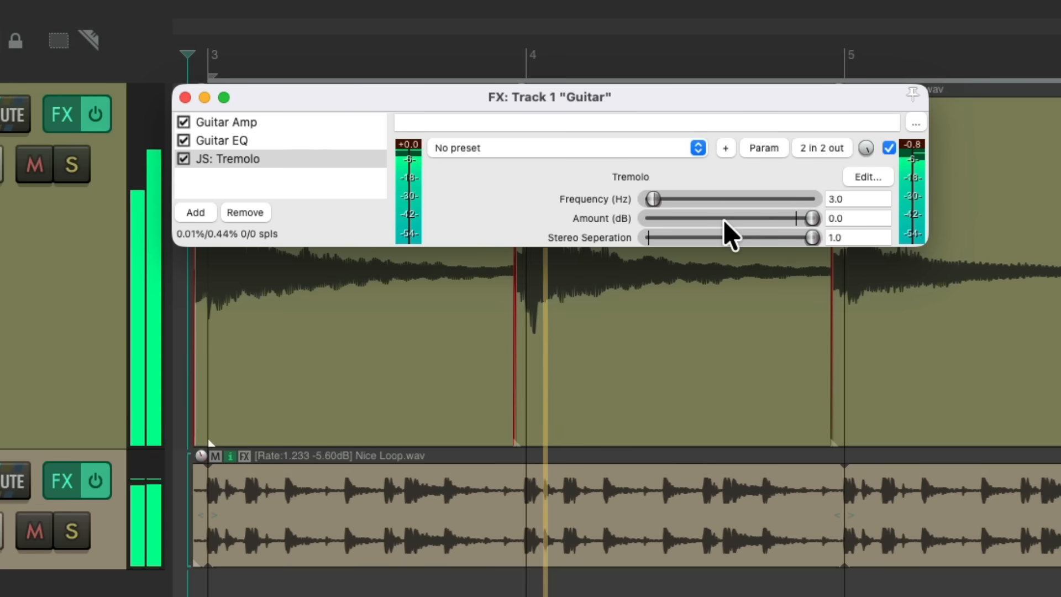
pyautogui.moveTo(804, 240); pyautogui.dragTo(647, 240)
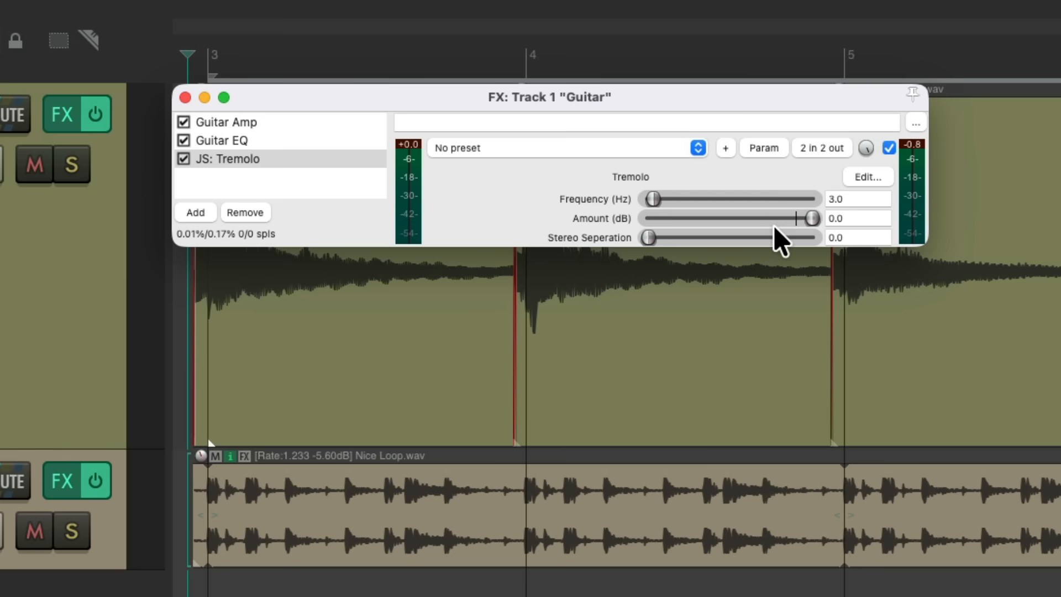
# Try the tremolo's Amount at -12.0 dB during playback and bring it back to 0.0 dB
pyautogui.moveTo(810, 218); pyautogui.dragTo(781, 219)
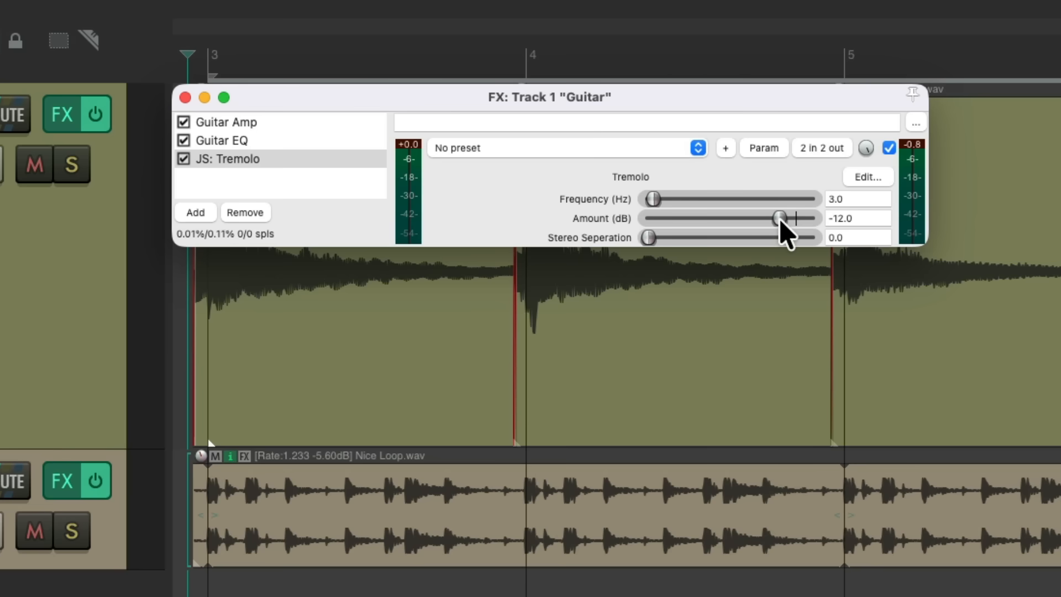
pyautogui.press('space')
pyautogui.moveTo(780, 218); pyautogui.dragTo(818, 218)
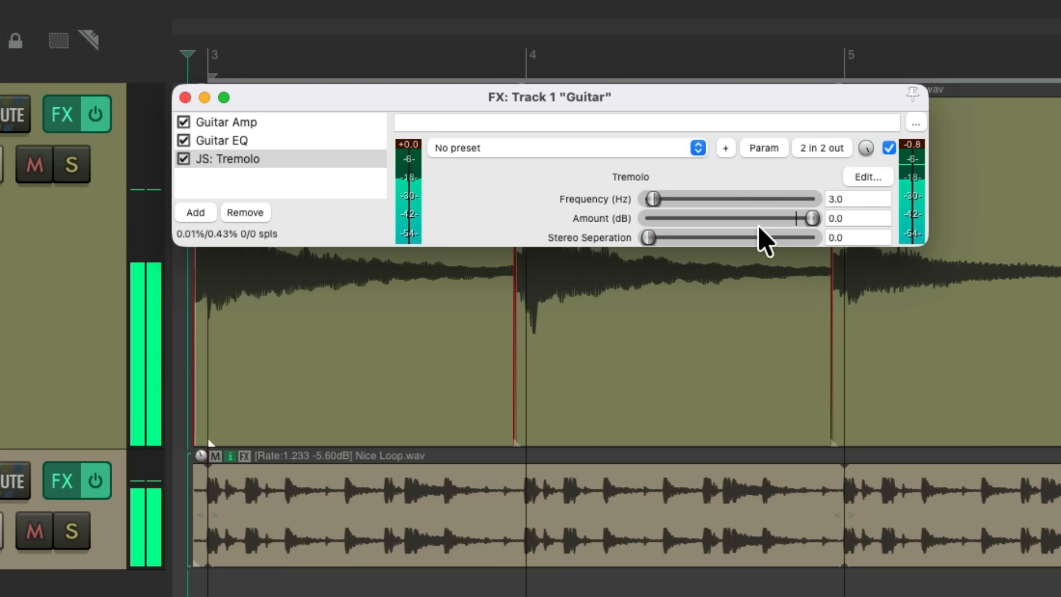
# Audition the tremolo with full stereo separation and reduce the separation to 0.31
pyautogui.moveTo(651, 237); pyautogui.dragTo(836, 237)
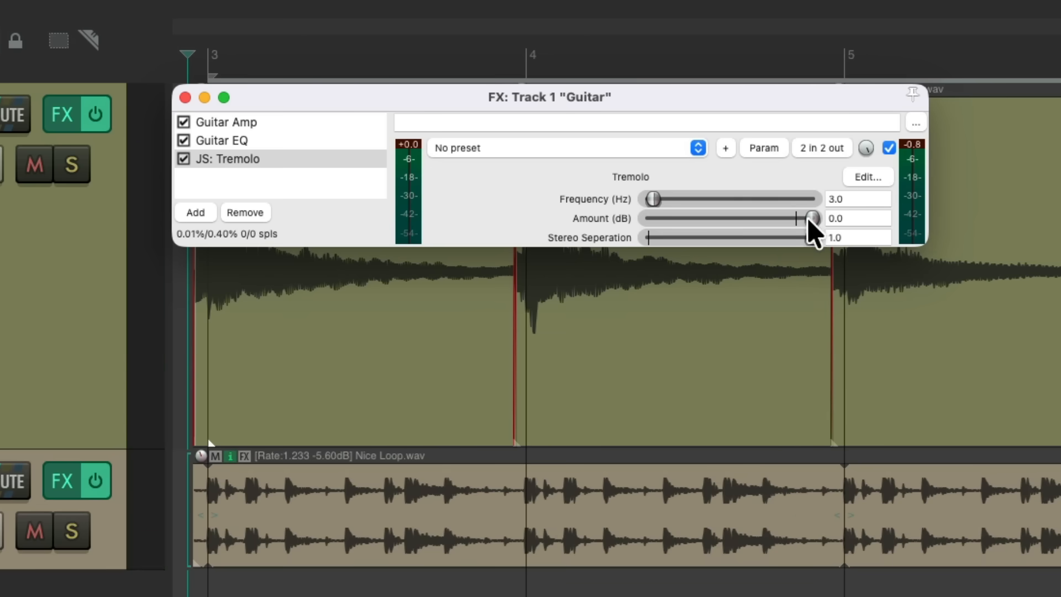
pyautogui.press('space')
pyautogui.moveTo(754, 218); pyautogui.dragTo(700, 237)
# Enable parameter modulation for the tremolo's Amount, using an audio control signal from track channels 1+2
pyautogui.moveTo(812, 219)
pyautogui.mouseDown()
pyautogui.moveTo(721, 217)
pyautogui.moveTo(812, 217)
pyautogui.mouseUp()
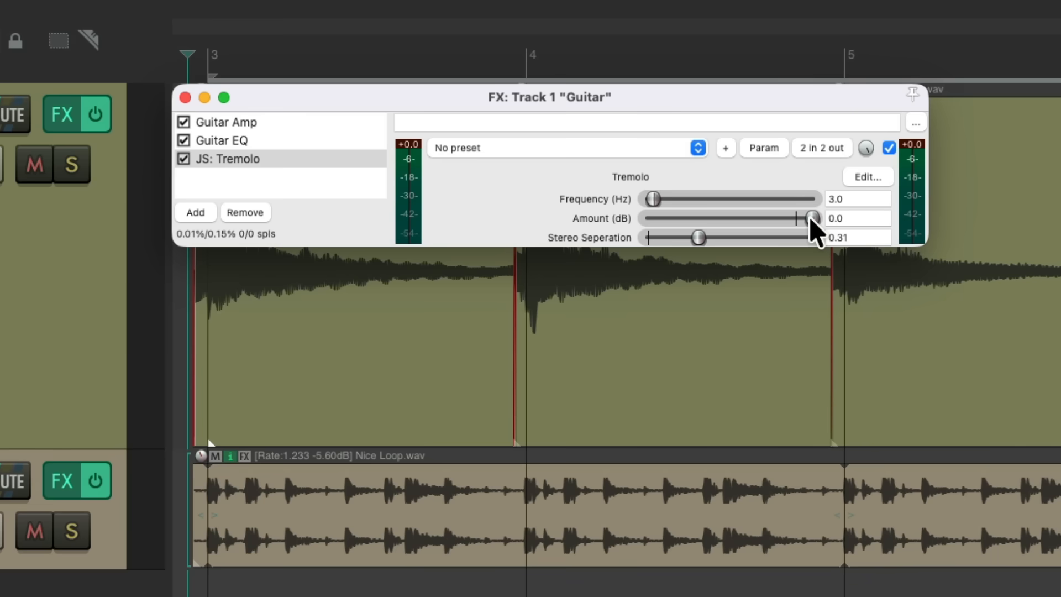
pyautogui.click(762, 149)
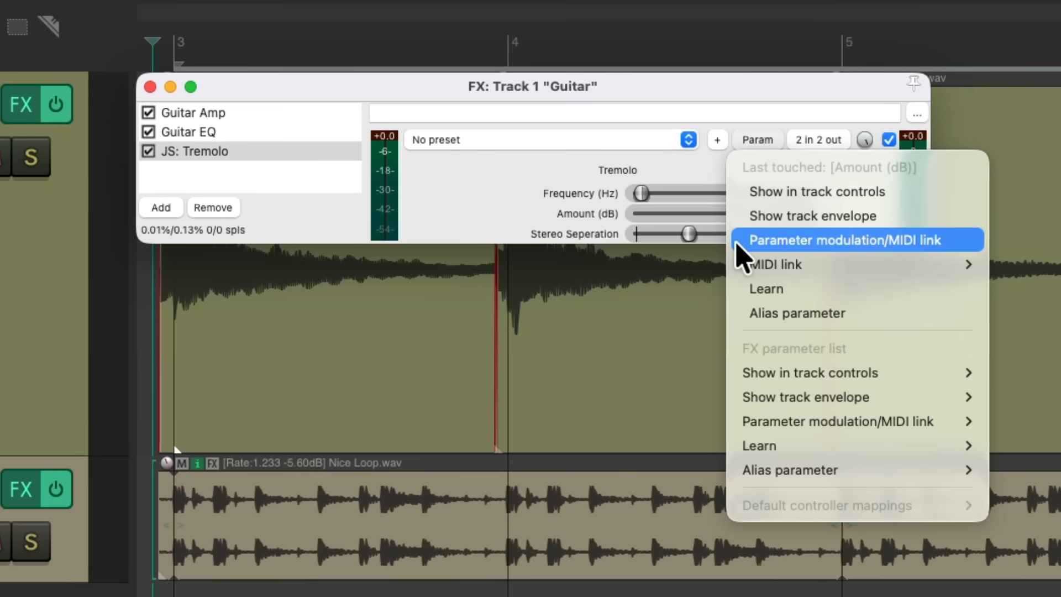
pyautogui.click(738, 246)
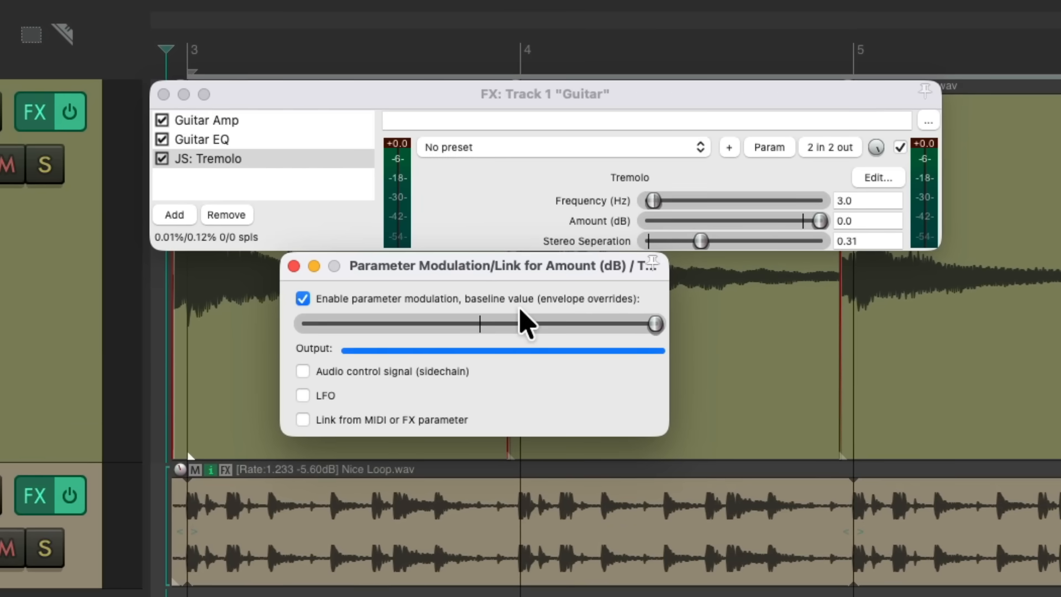
pyautogui.click(304, 373)
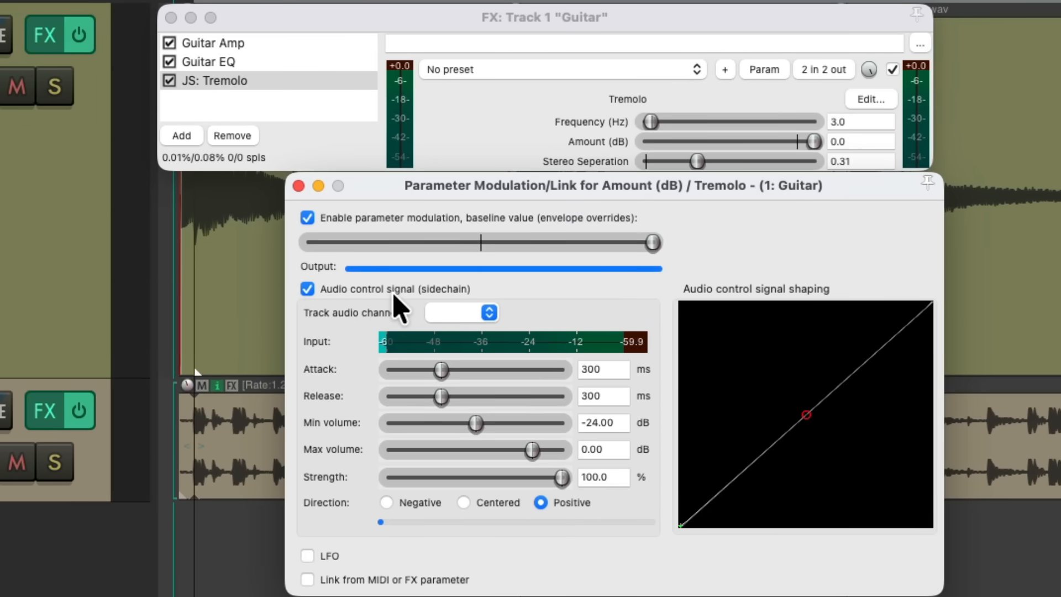
pyautogui.click(488, 312)
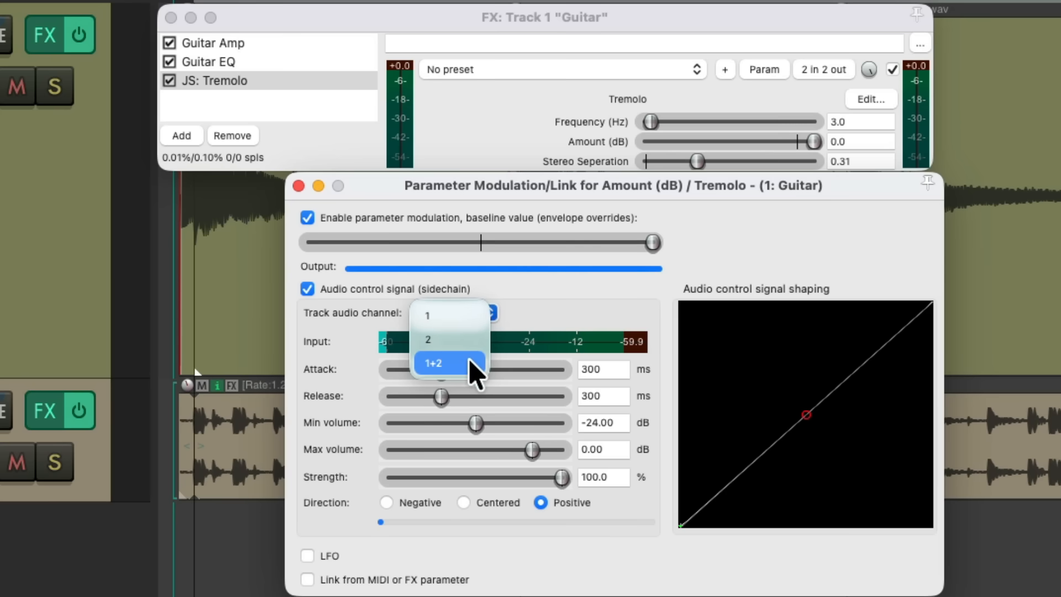
pyautogui.click(474, 373)
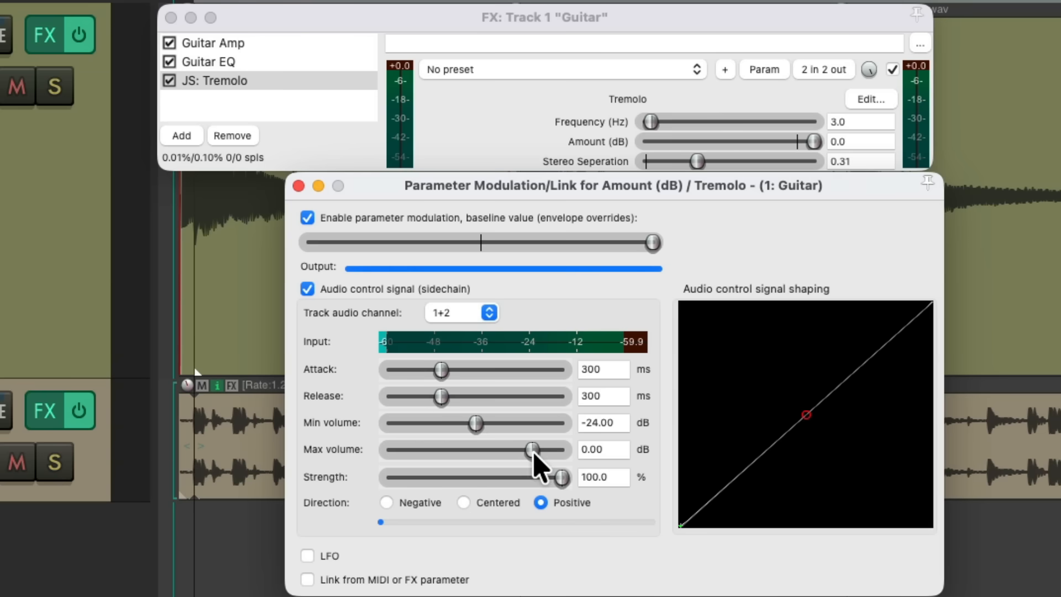
# Set the control signal's attack to 116 ms, release to 121 ms, direction to Negative and minimum volume to -18.67 dB during playback
pyautogui.moveTo(440, 369); pyautogui.dragTo(410, 396)
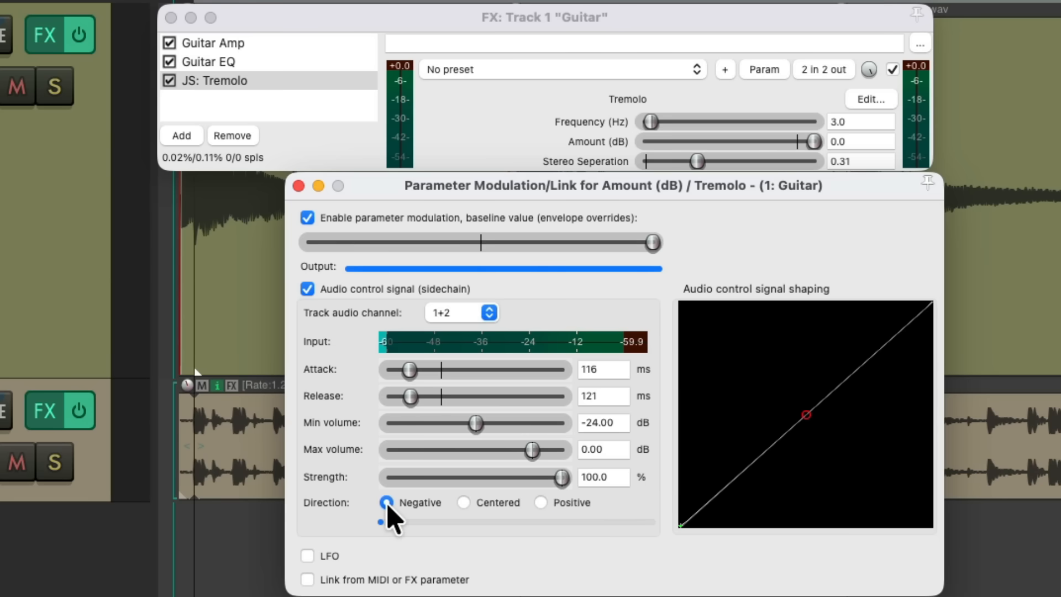
pyautogui.press('space')
pyautogui.moveTo(478, 425); pyautogui.dragTo(494, 426)
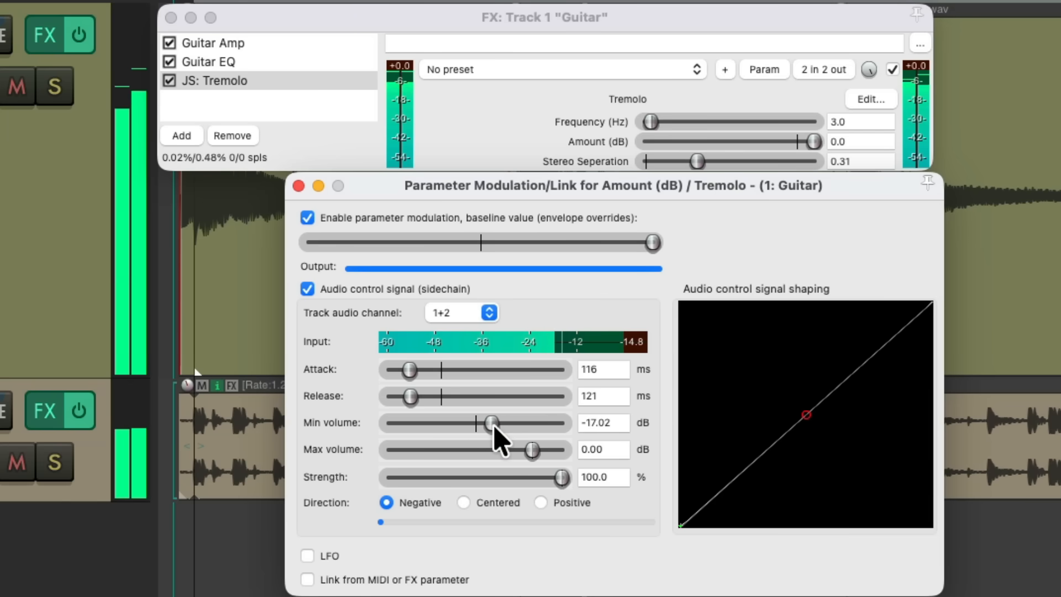
pyautogui.moveTo(493, 427); pyautogui.dragTo(491, 427)
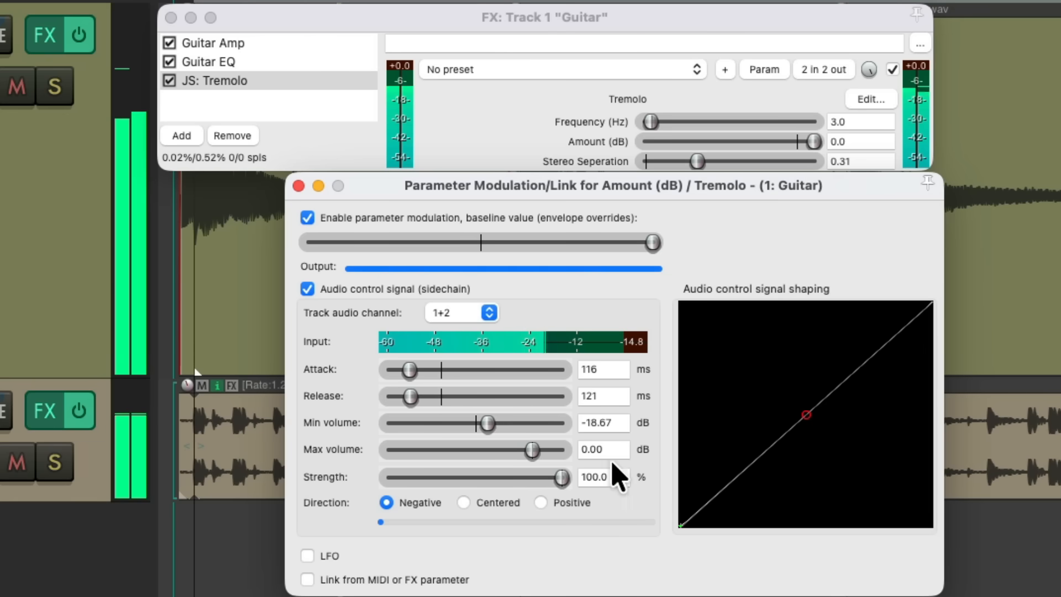
pyautogui.press('space')
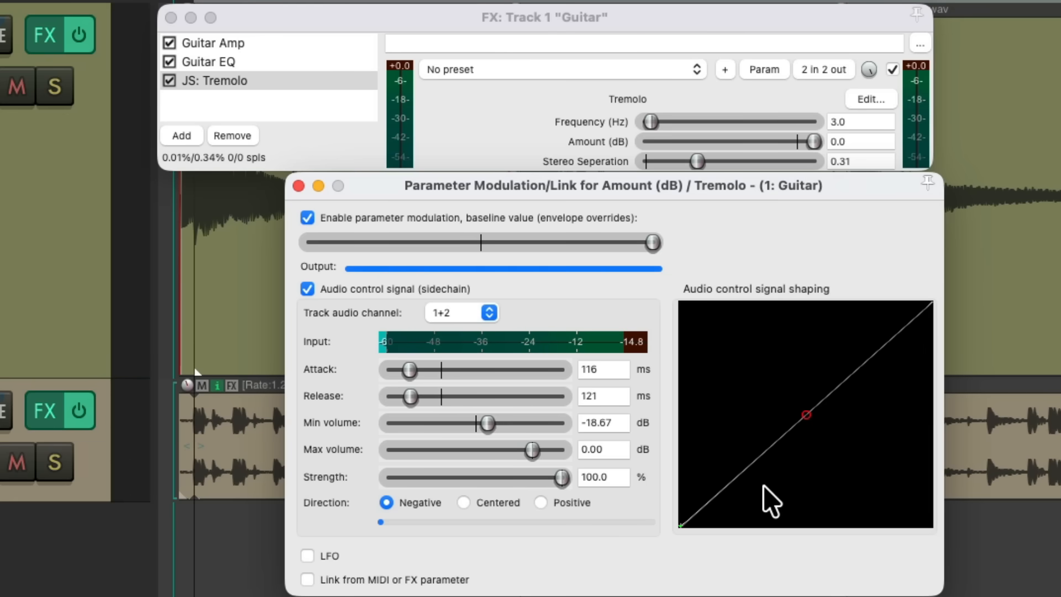
# Audition the modulation, try bending the audio control signal shaping curve upward, and reset it to a straight line
pyautogui.press('space')
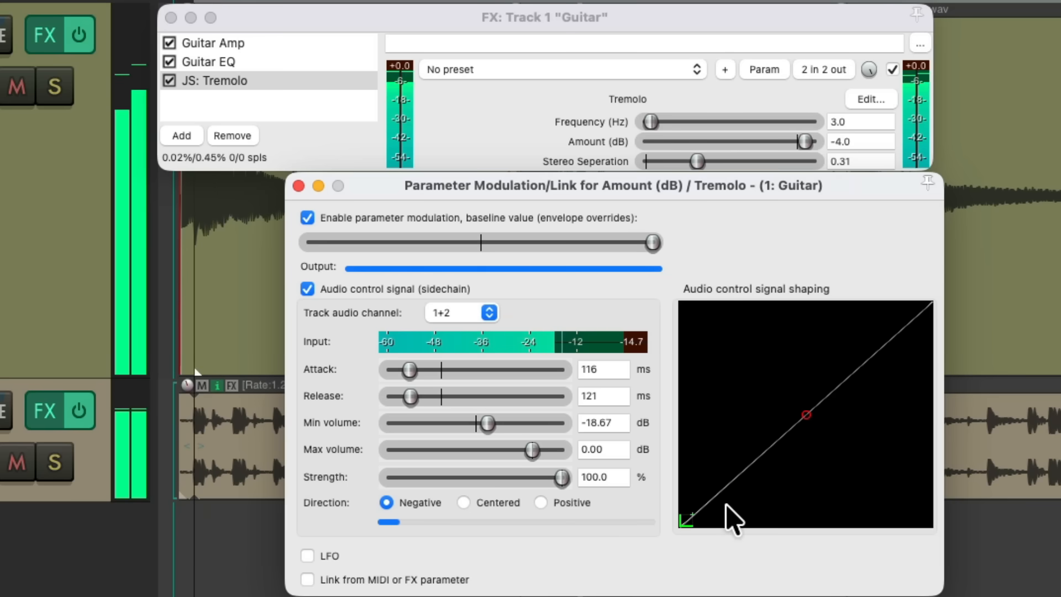
pyautogui.press('space')
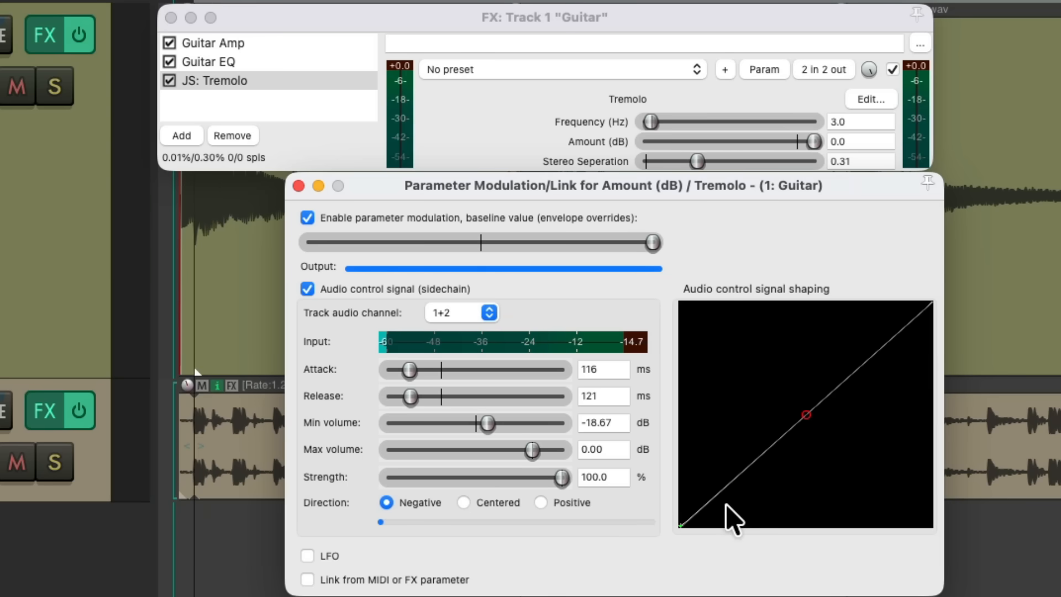
pyautogui.moveTo(806, 415); pyautogui.dragTo(705, 345)
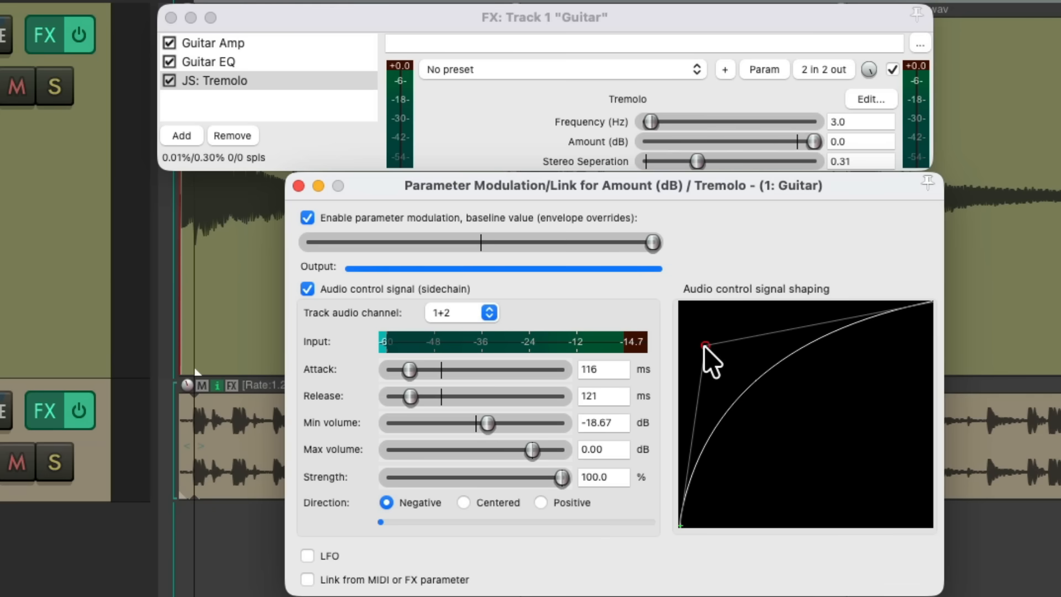
pyautogui.doubleClick(705, 346)
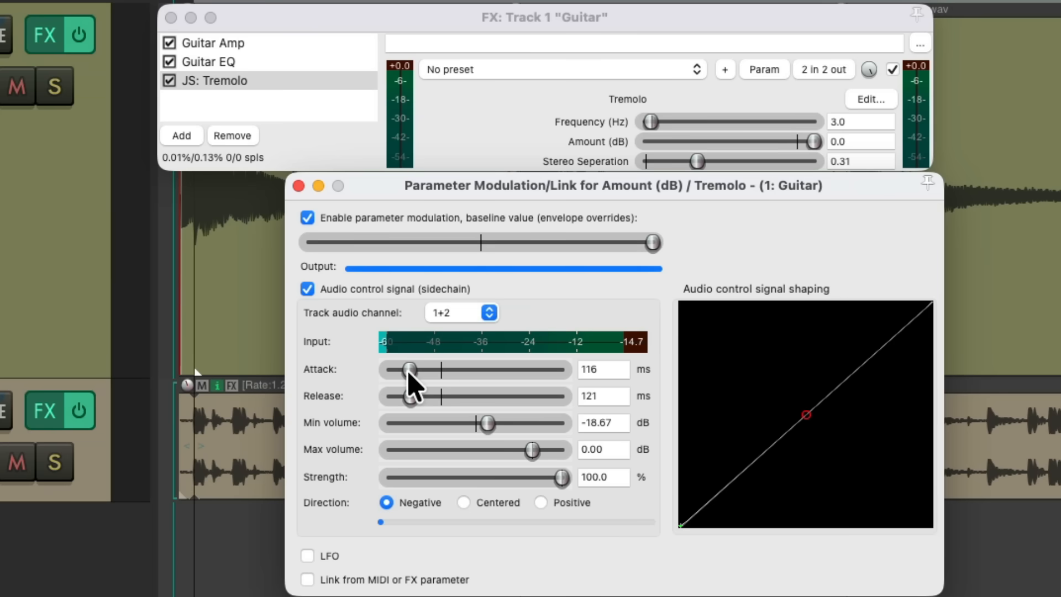
# Set the control signal's attack to 127 ms and release to 362 ms while auditioning the modulated tremolo
pyautogui.press('space')
pyautogui.moveTo(408, 372)
pyautogui.mouseDown()
pyautogui.moveTo(459, 372)
pyautogui.moveTo(412, 372)
pyautogui.mouseUp()
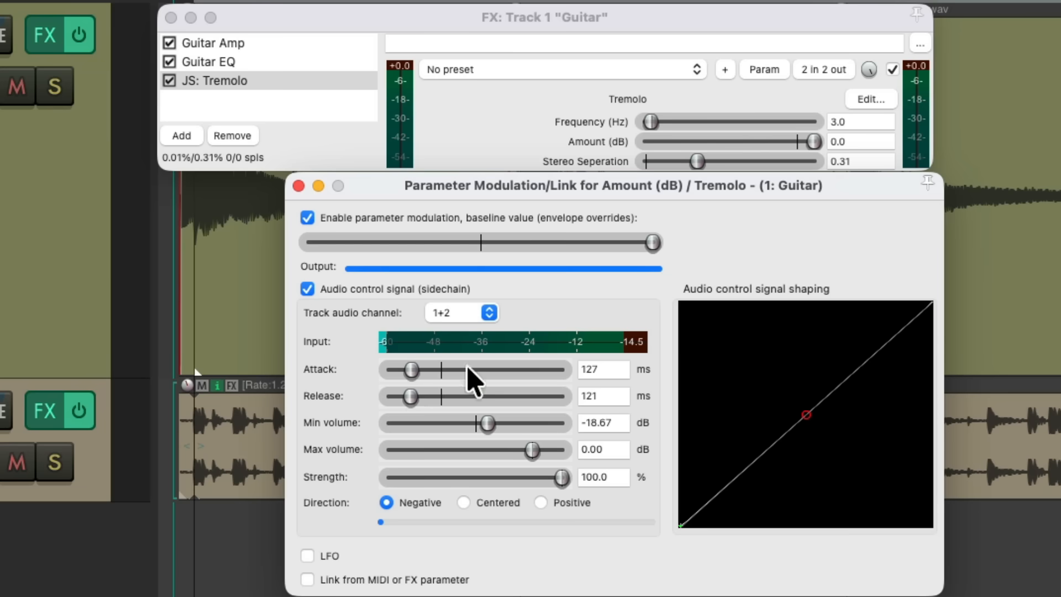
pyautogui.press('space')
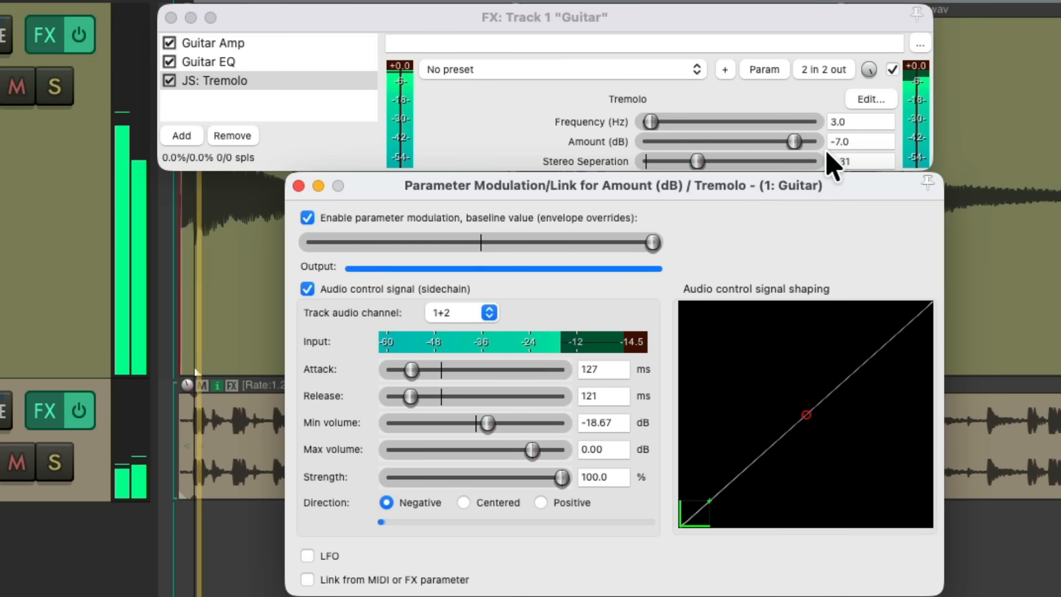
pyautogui.press('space')
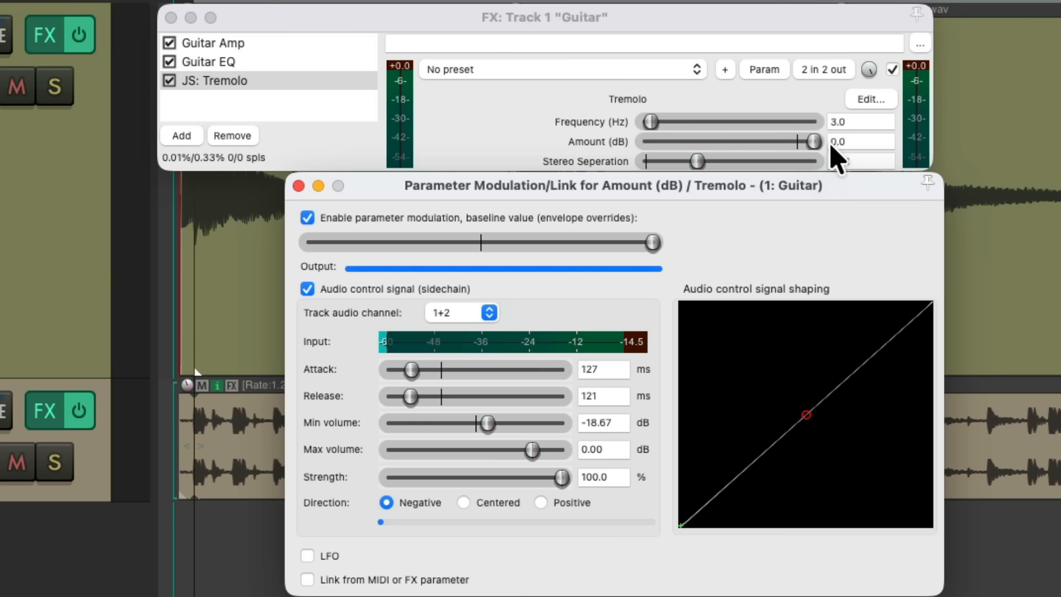
pyautogui.moveTo(422, 398); pyautogui.dragTo(448, 397)
pyautogui.press('space')
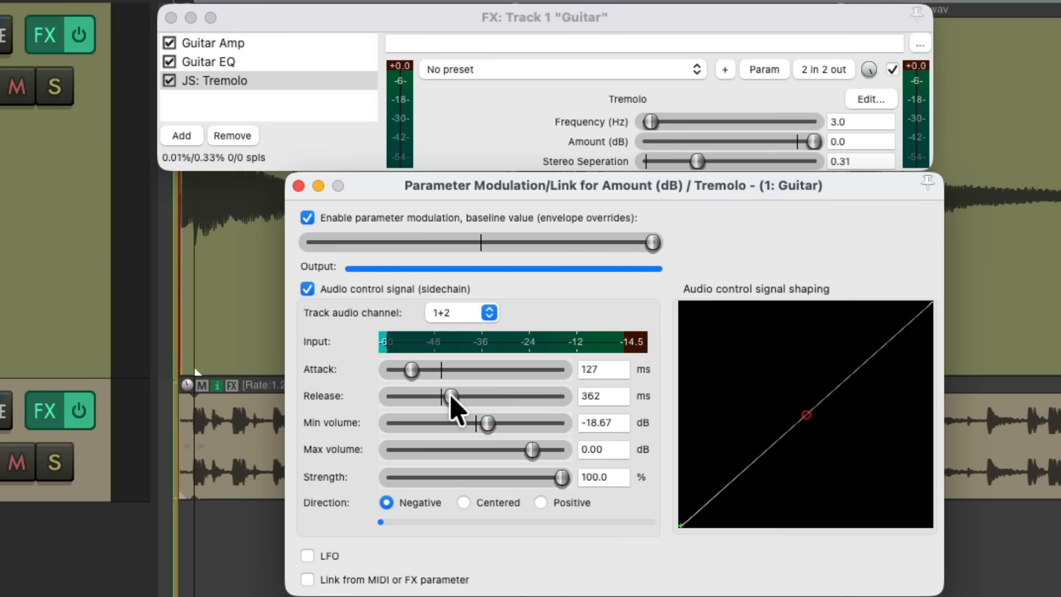
# Shorten the control signal's attack to 80 ms and its release to 172 ms while auditioning the modulated tremolo
pyautogui.moveTo(450, 395); pyautogui.dragTo(452, 396)
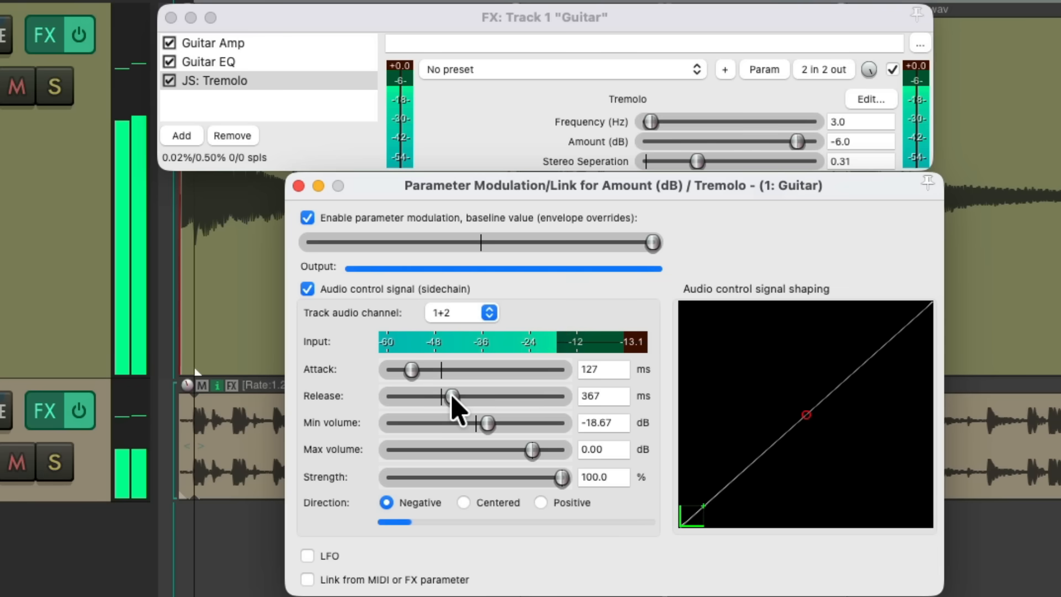
pyautogui.moveTo(448, 396); pyautogui.dragTo(404, 372)
pyautogui.press('space')
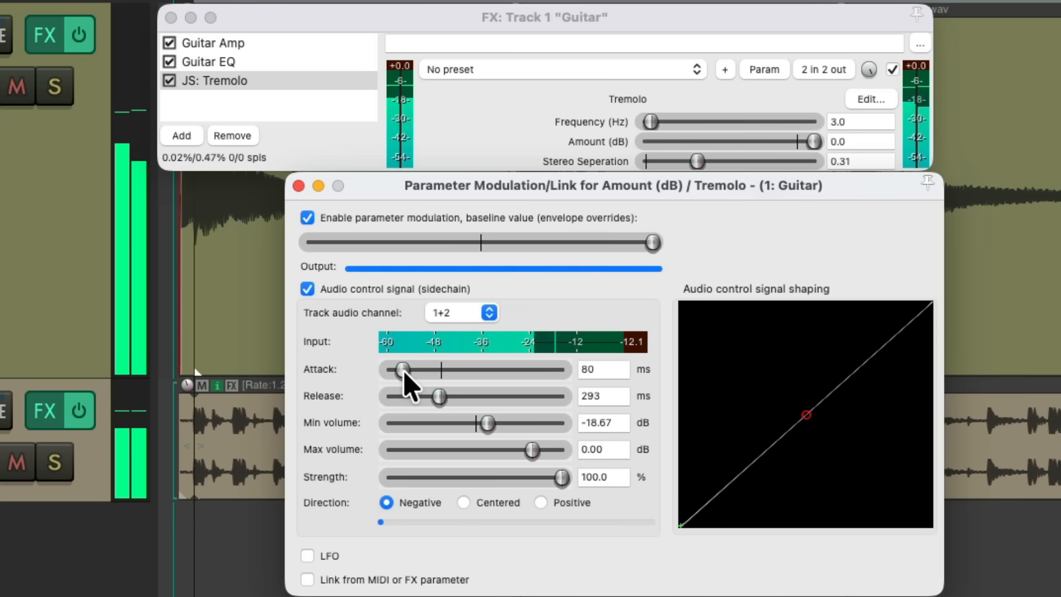
pyautogui.moveTo(440, 395); pyautogui.dragTo(418, 396)
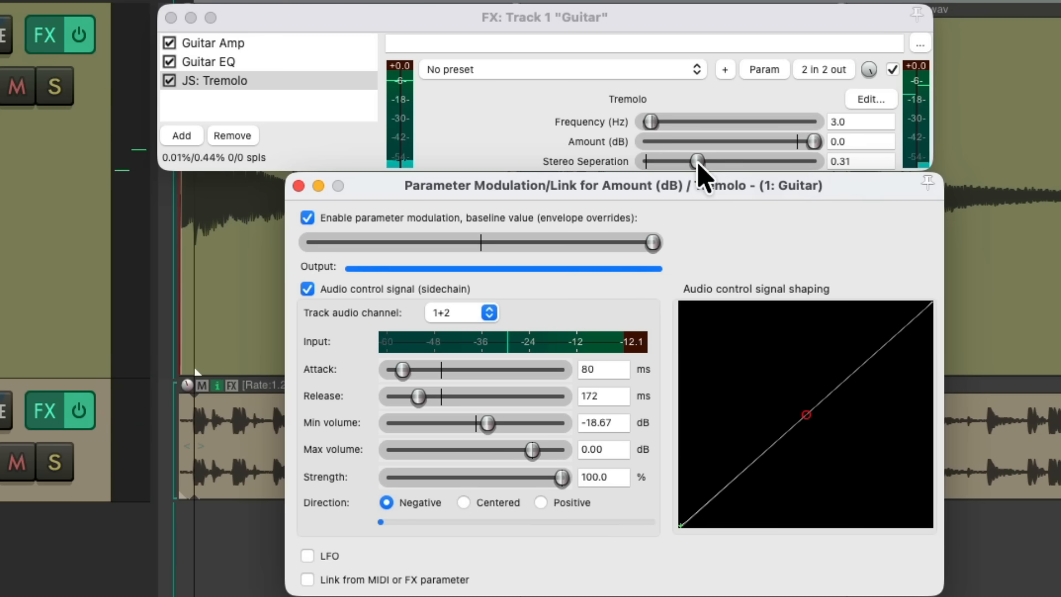
# Audition the tremolo with its stereo separation at 0.0, and finish with the separation set to 0.3
pyautogui.moveTo(698, 161); pyautogui.dragTo(619, 170)
pyautogui.press('space')
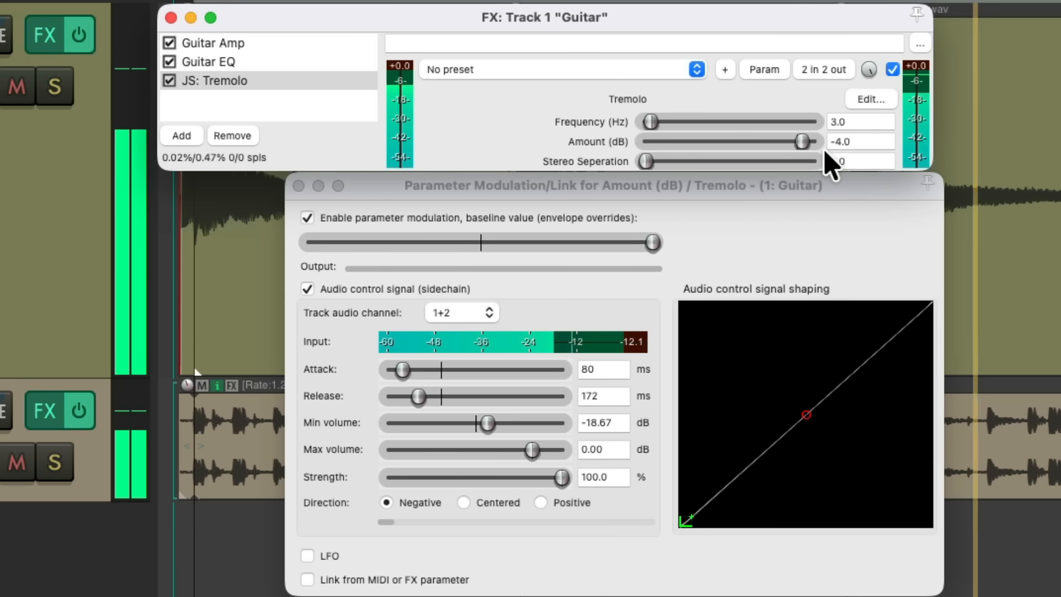
pyautogui.press('space')
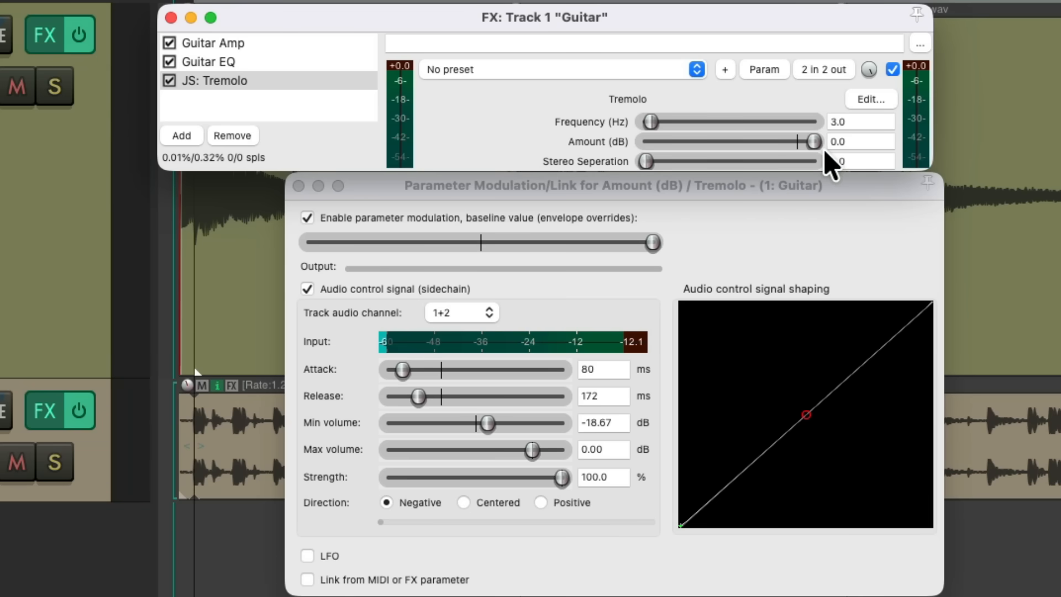
pyautogui.moveTo(819, 138)
pyautogui.mouseDown()
pyautogui.moveTo(743, 142)
pyautogui.moveTo(824, 144)
pyautogui.mouseUp()
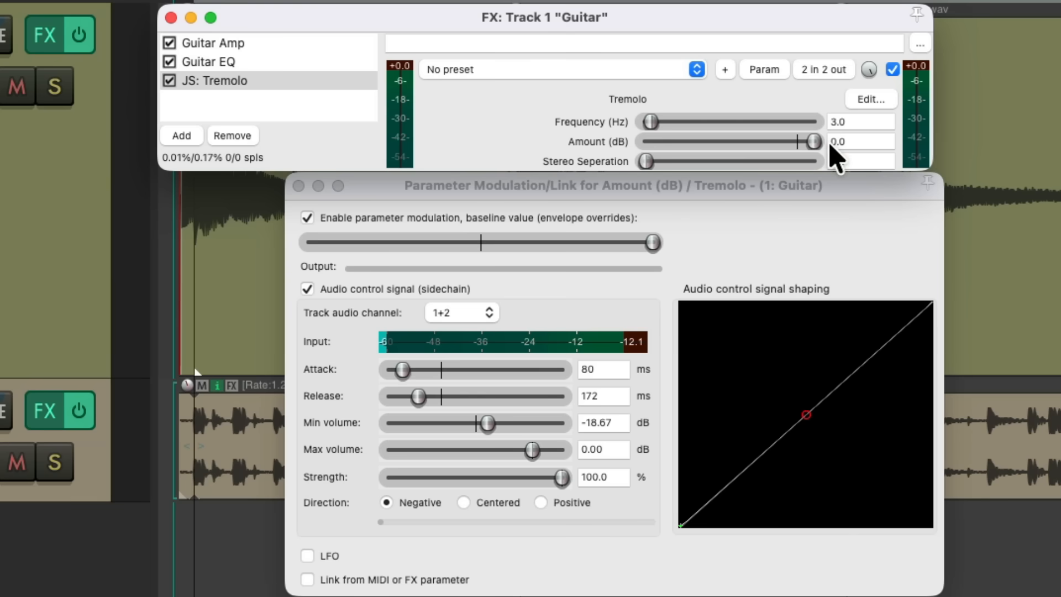
pyautogui.press('space')
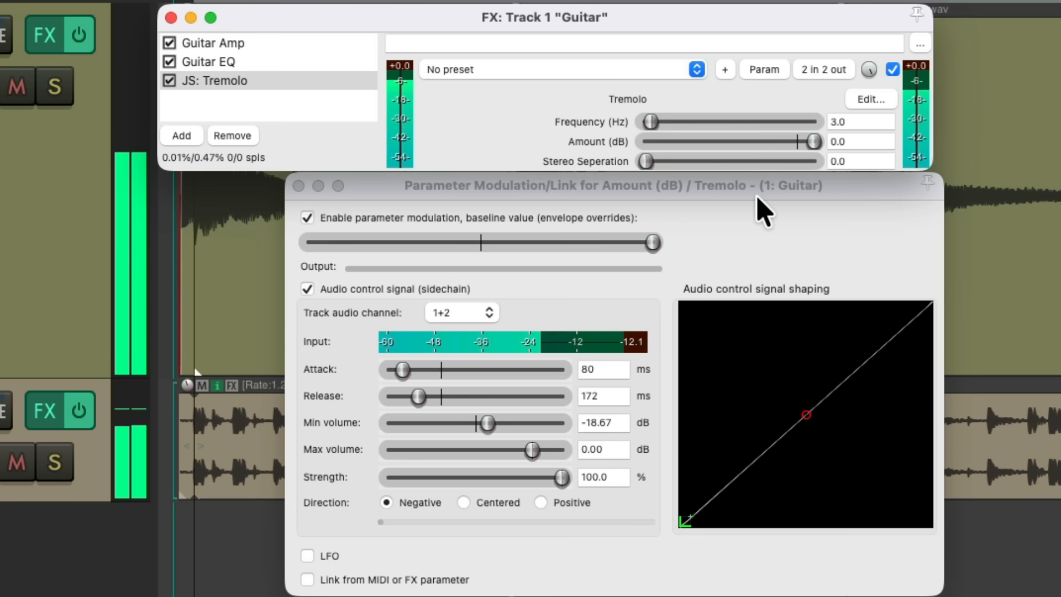
pyautogui.moveTo(651, 167); pyautogui.dragTo(701, 167)
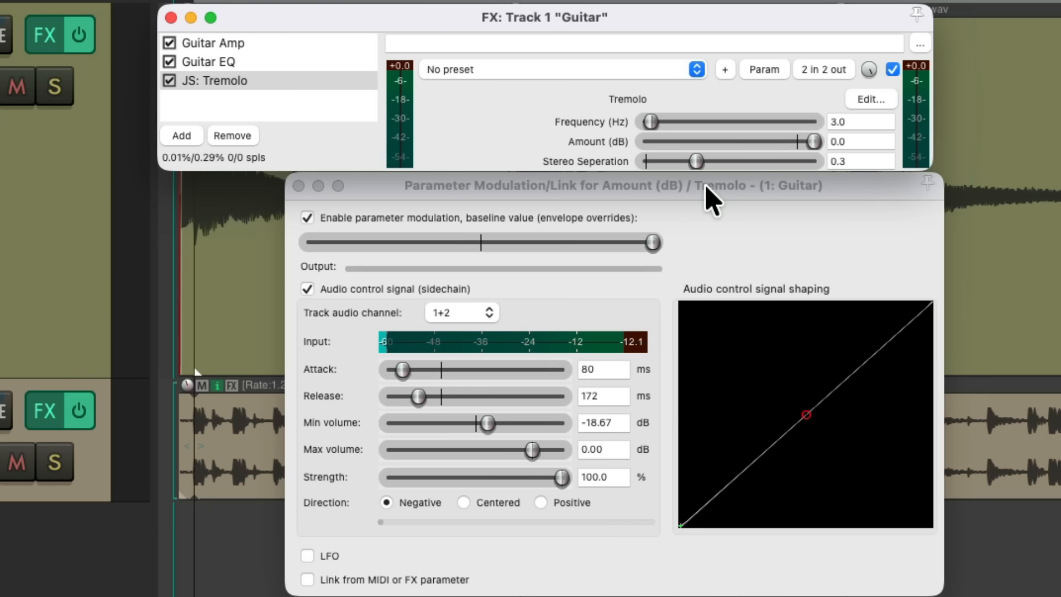
# Bypass the tremolo and add a ReaEQ effect to the Guitar track's effects chain
pyautogui.click(169, 80)
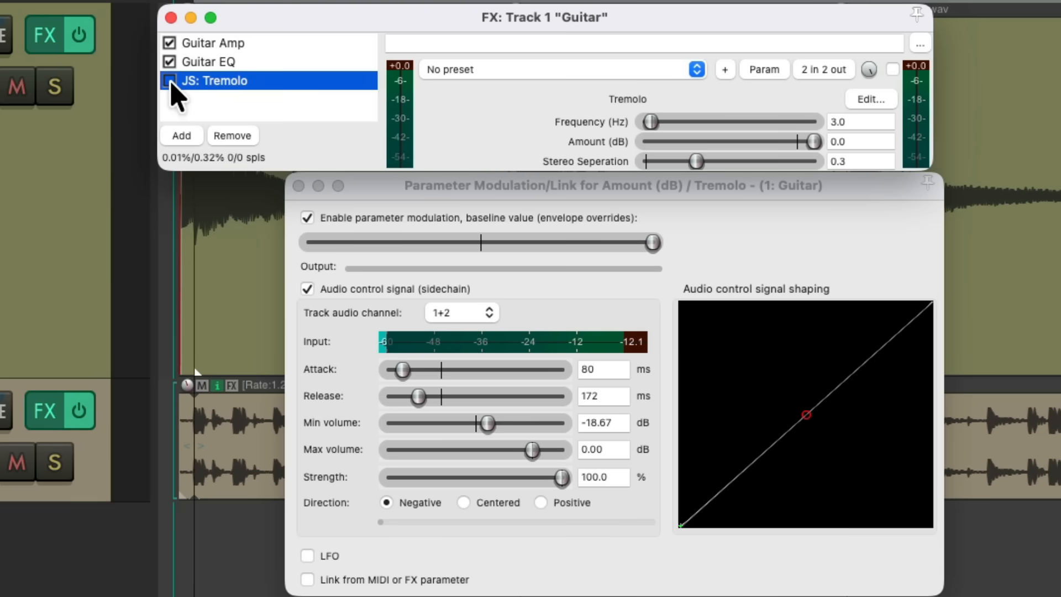
pyautogui.doubleClick(227, 116)
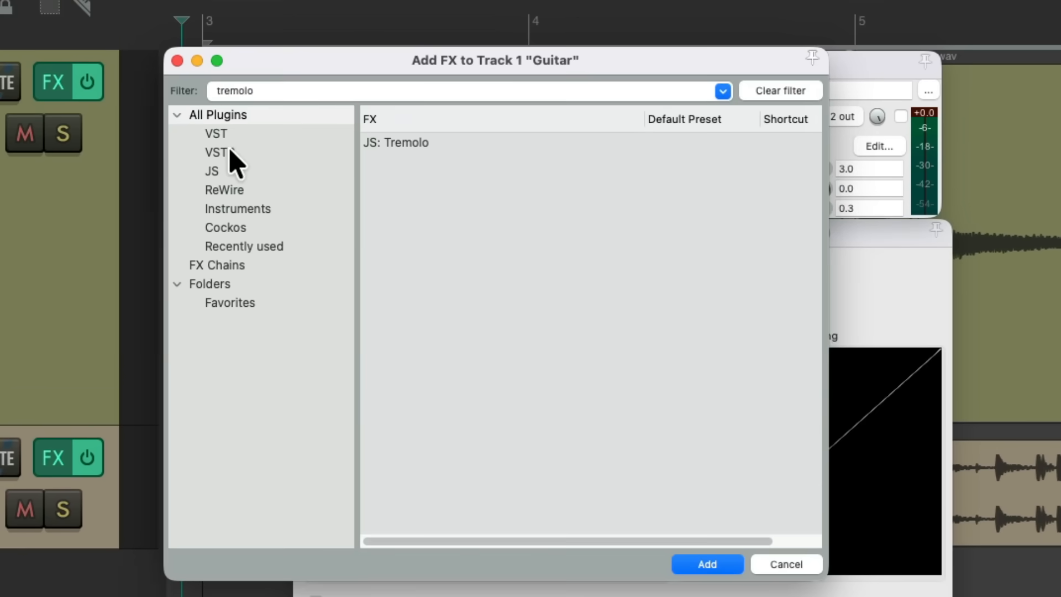
pyautogui.write('eq')
pyautogui.click(438, 144)
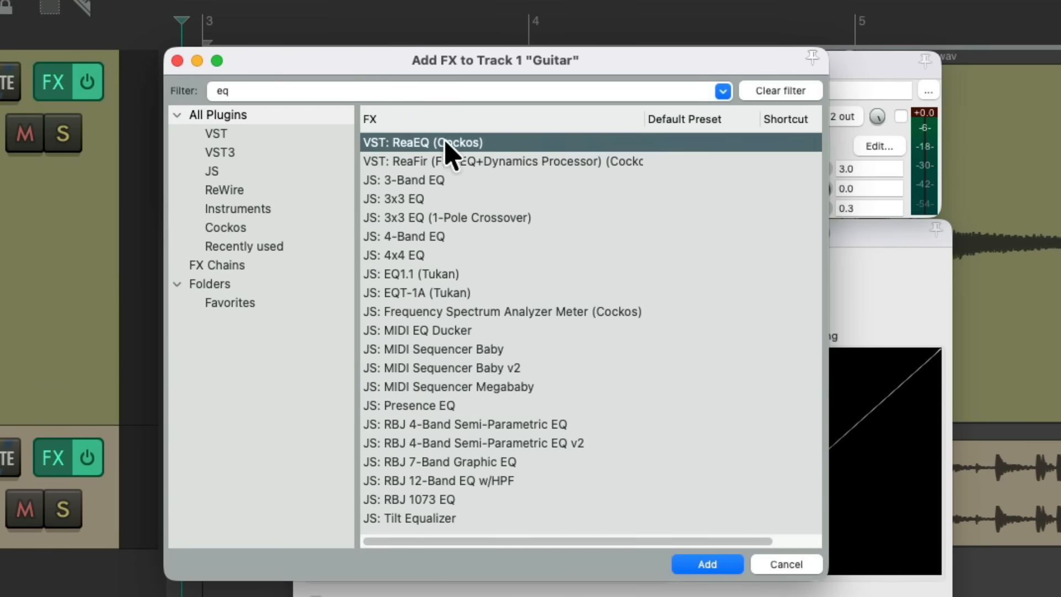
pyautogui.doubleClick(497, 142)
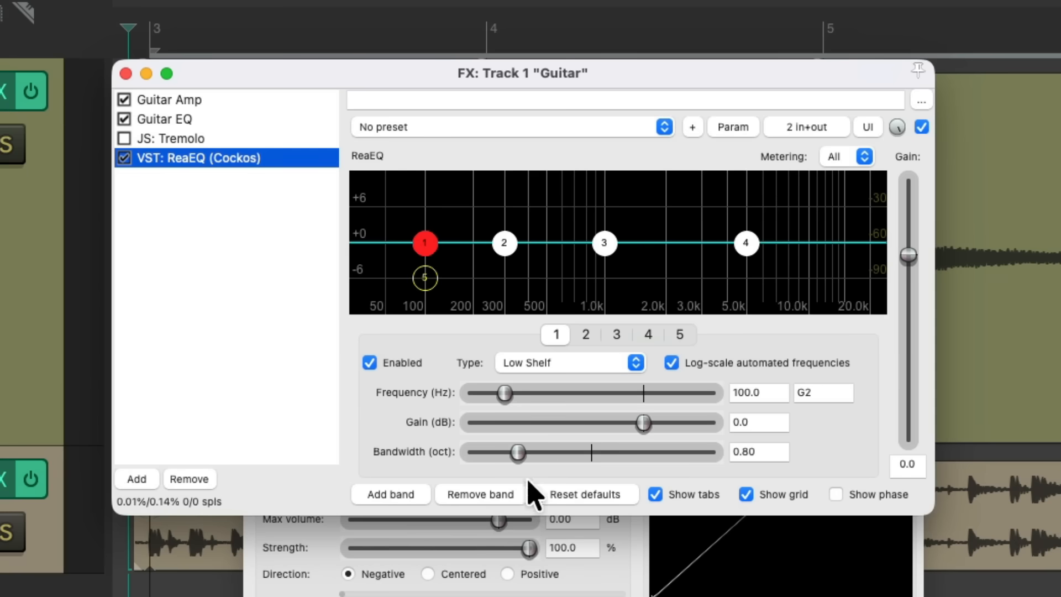
# Remove four of ReaEQ's bands and change the remaining band's type to Low Pass
pyautogui.click(496, 496)
pyautogui.click(495, 496)
pyautogui.click(495, 496)
pyautogui.click(496, 497)
pyautogui.click(594, 366)
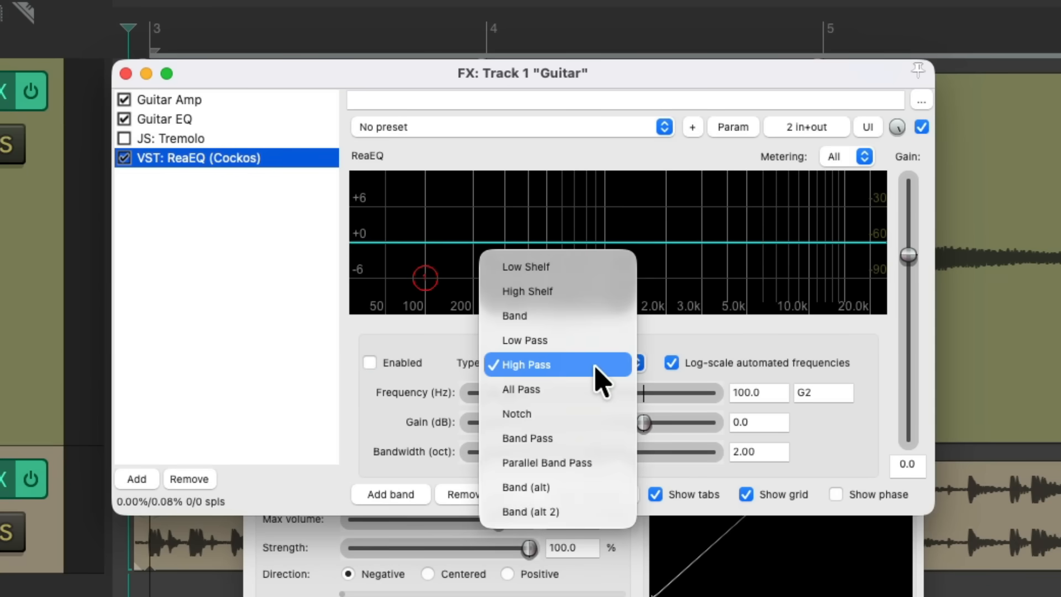
pyautogui.click(592, 350)
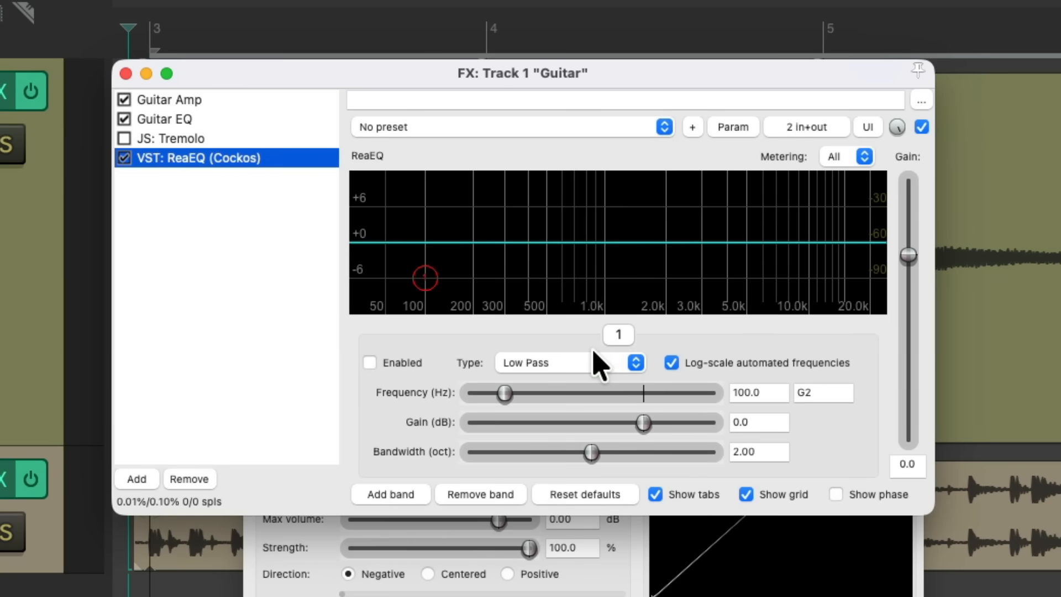
# Shape the low-pass band to a frequency of about 5767 Hz with a resonant bandwidth of 0.56 oct
pyautogui.moveTo(423, 275); pyautogui.dragTo(629, 293)
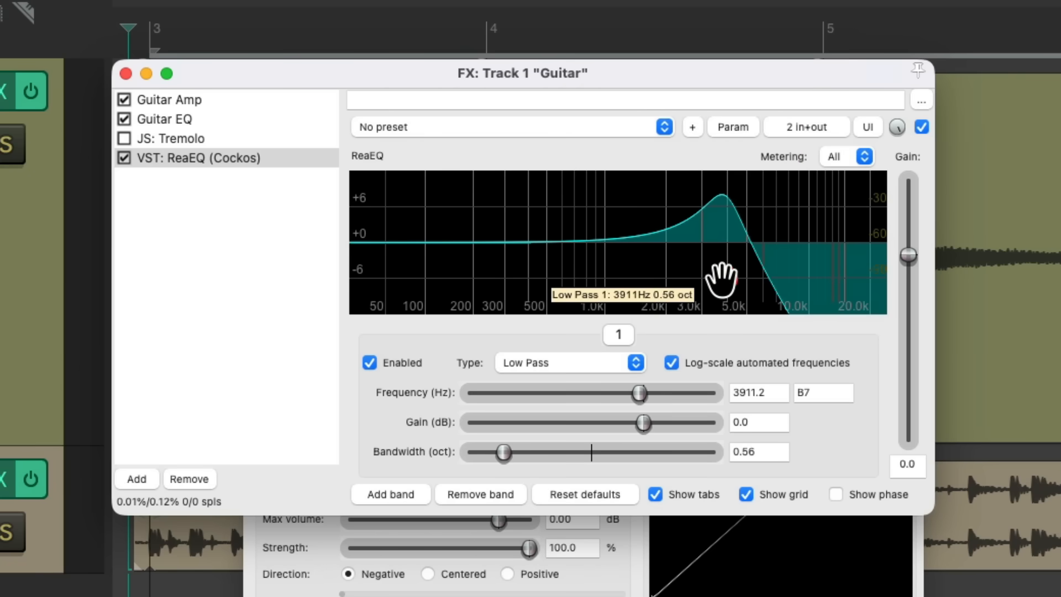
pyautogui.moveTo(721, 279); pyautogui.dragTo(741, 265)
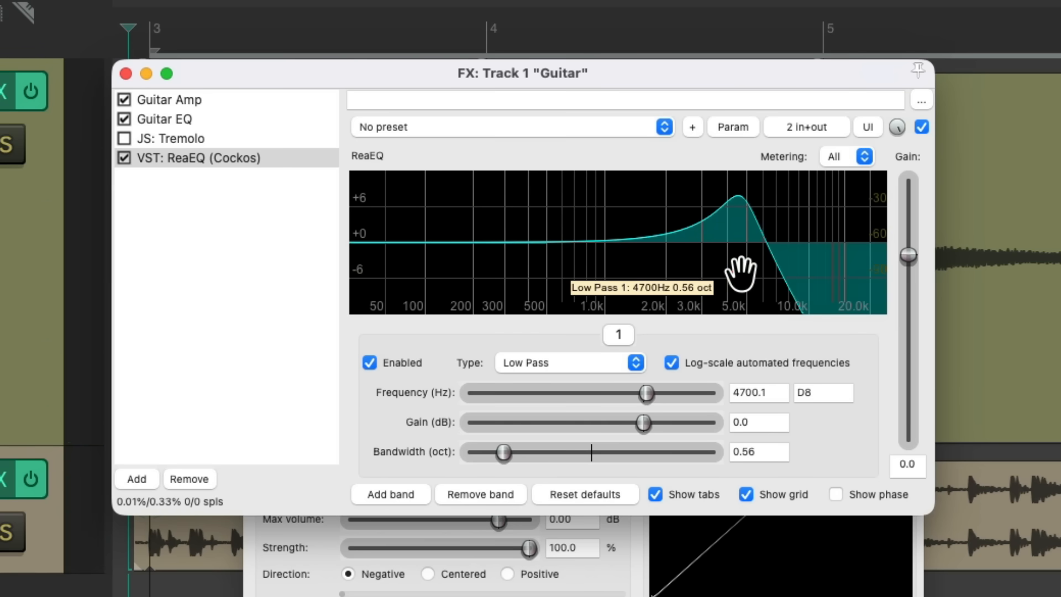
pyautogui.moveTo(740, 272); pyautogui.dragTo(761, 279)
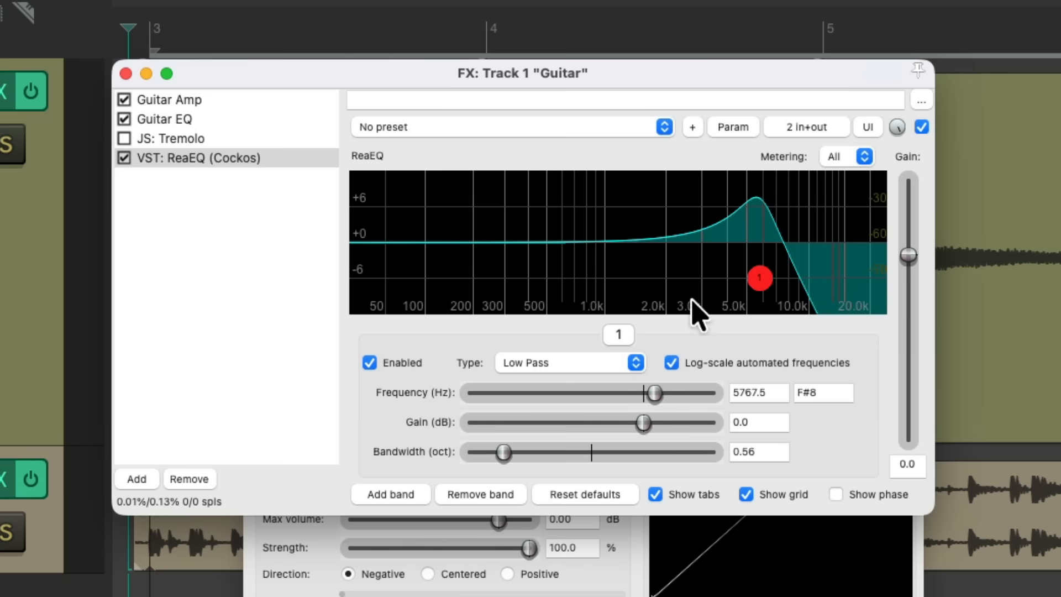
# Enable parameter modulation for the low-pass band's frequency, using an audio control signal from track channels 1+2
pyautogui.click(725, 130)
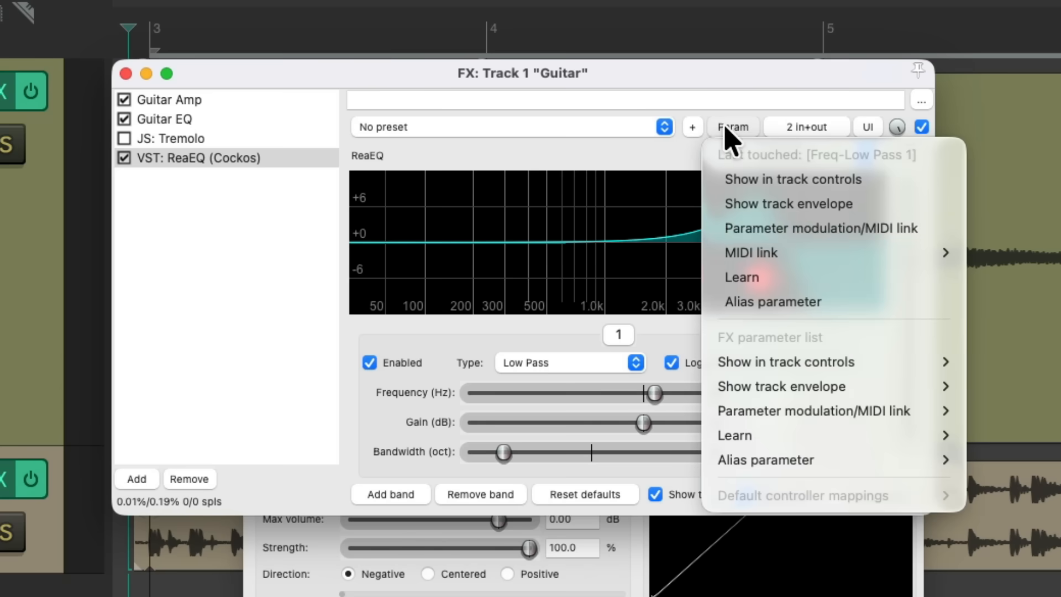
pyautogui.click(713, 235)
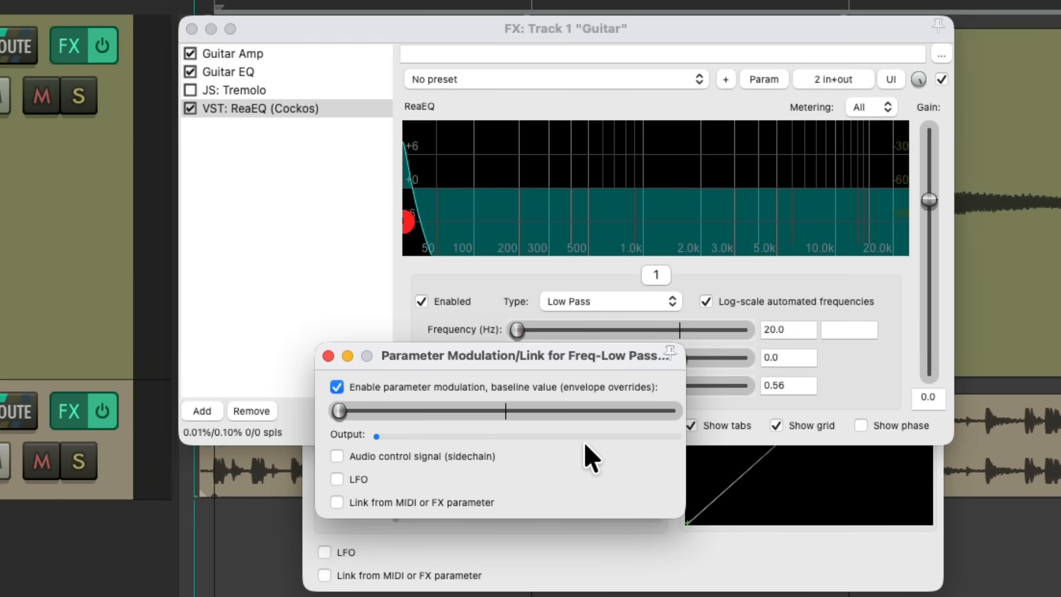
pyautogui.click(336, 456)
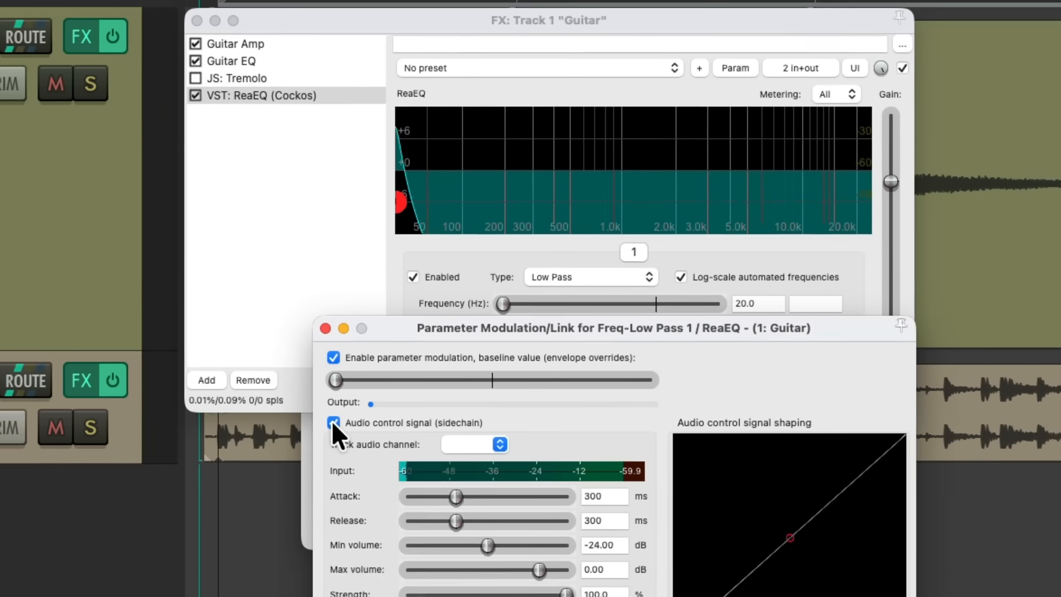
pyautogui.click(468, 400)
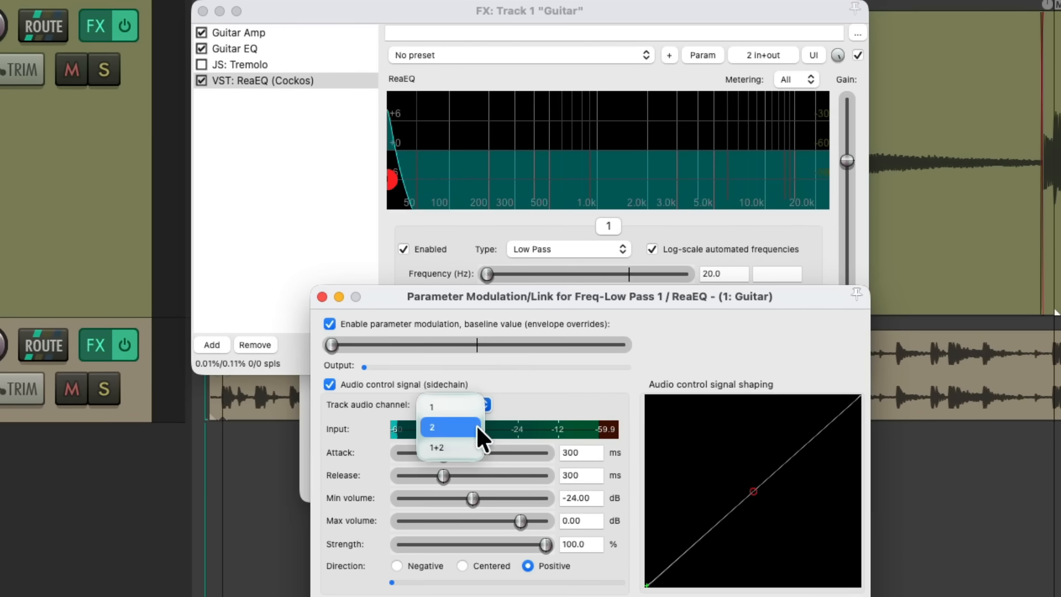
pyautogui.click(474, 451)
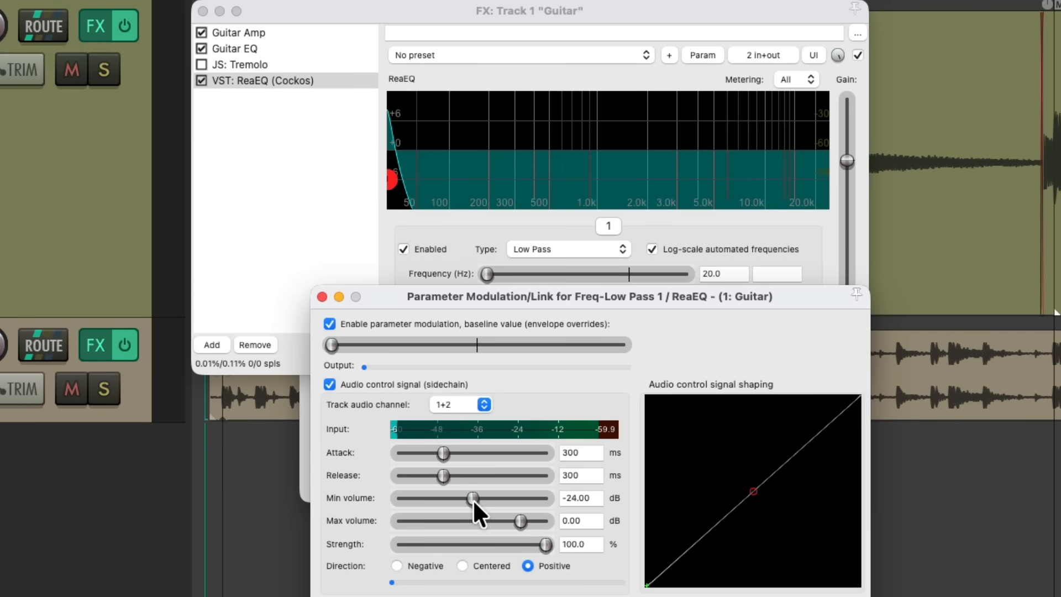
# Set the control signal's minimum volume to -28.61 dB and the filter frequency baseline to 173.7 Hz, and audition the filter
pyautogui.moveTo(472, 499)
pyautogui.mouseDown()
pyautogui.moveTo(492, 498)
pyautogui.moveTo(464, 498)
pyautogui.mouseUp()
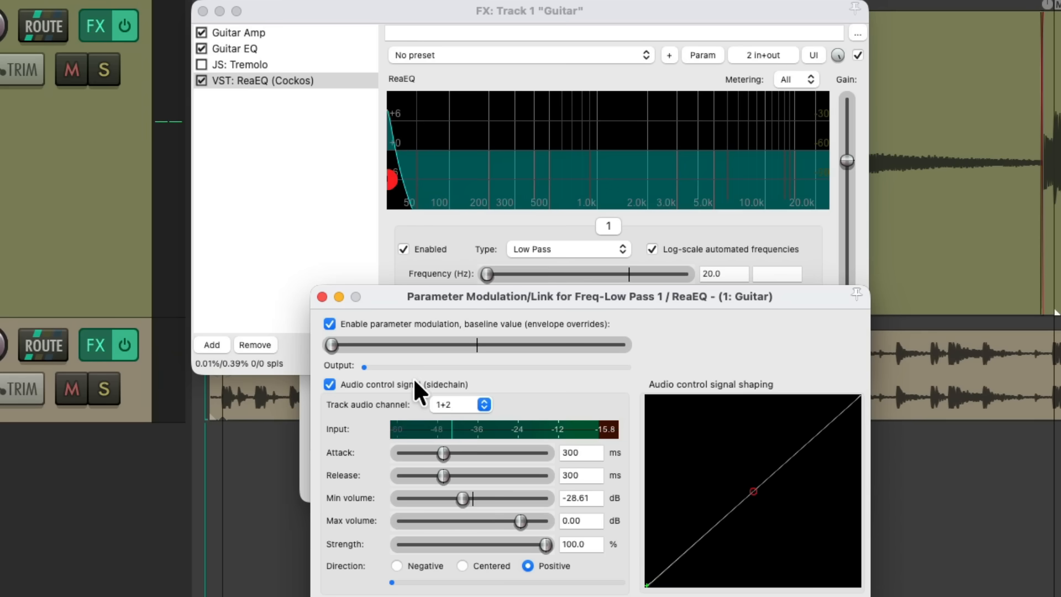
pyautogui.moveTo(332, 343); pyautogui.dragTo(393, 349)
pyautogui.press('space')
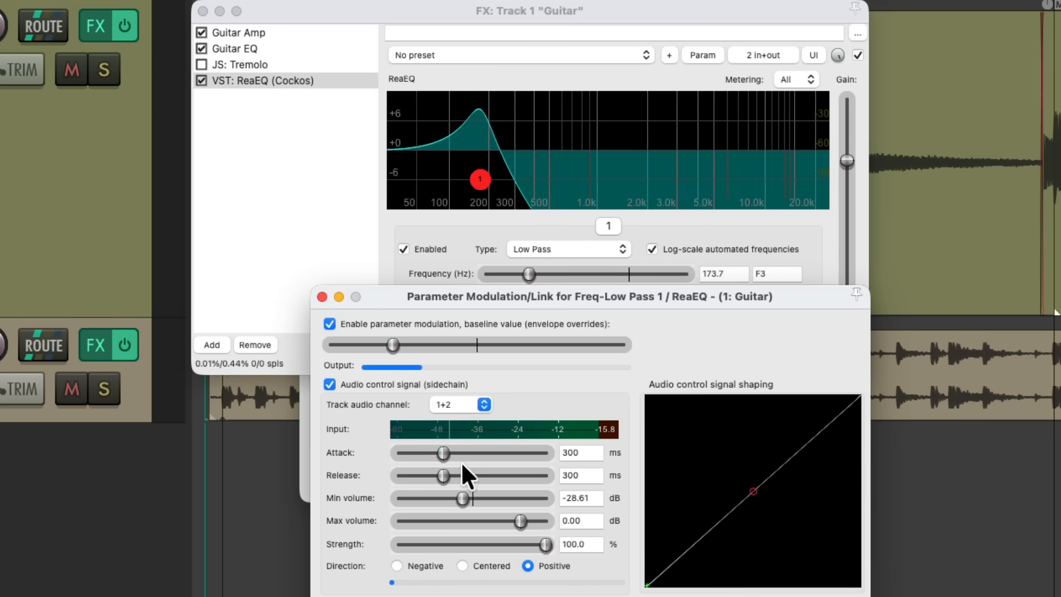
# During playback, set the attack to 256 ms, release to 155 ms, minimum volume to -29.04 dB and frequency baseline to 166.1 Hz
pyautogui.moveTo(444, 454); pyautogui.dragTo(409, 453)
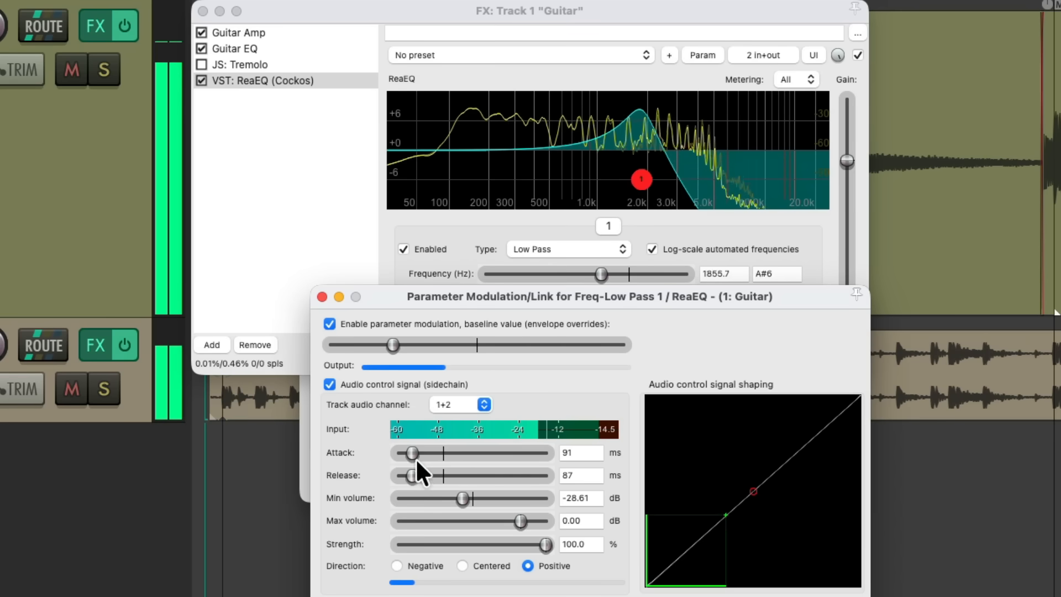
pyautogui.moveTo(413, 451); pyautogui.dragTo(420, 475)
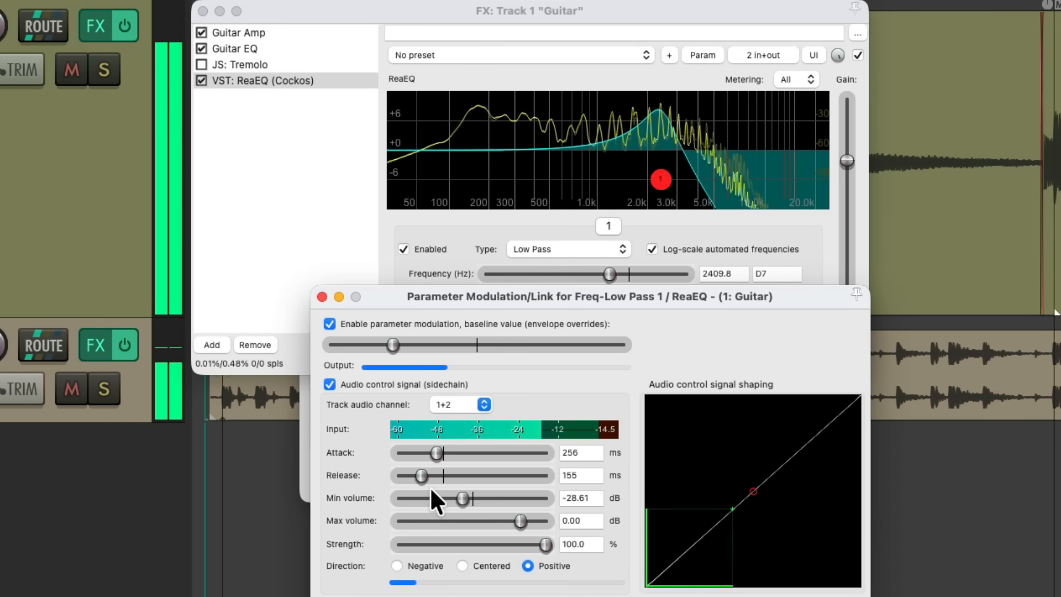
pyautogui.click(461, 498)
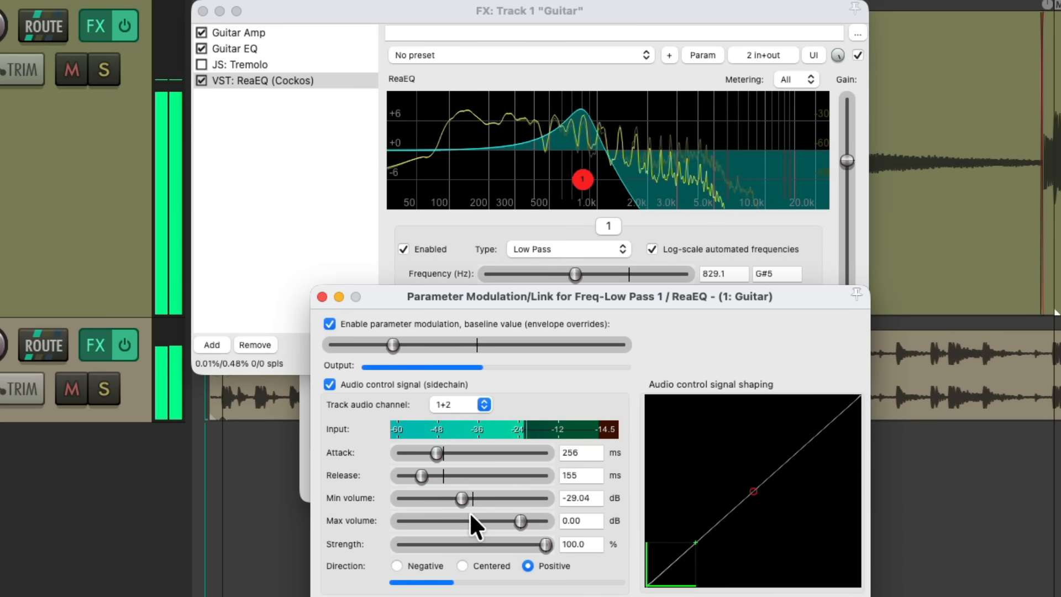
pyautogui.moveTo(391, 345)
pyautogui.mouseDown()
pyautogui.moveTo(470, 346)
pyautogui.moveTo(387, 351)
pyautogui.mouseUp()
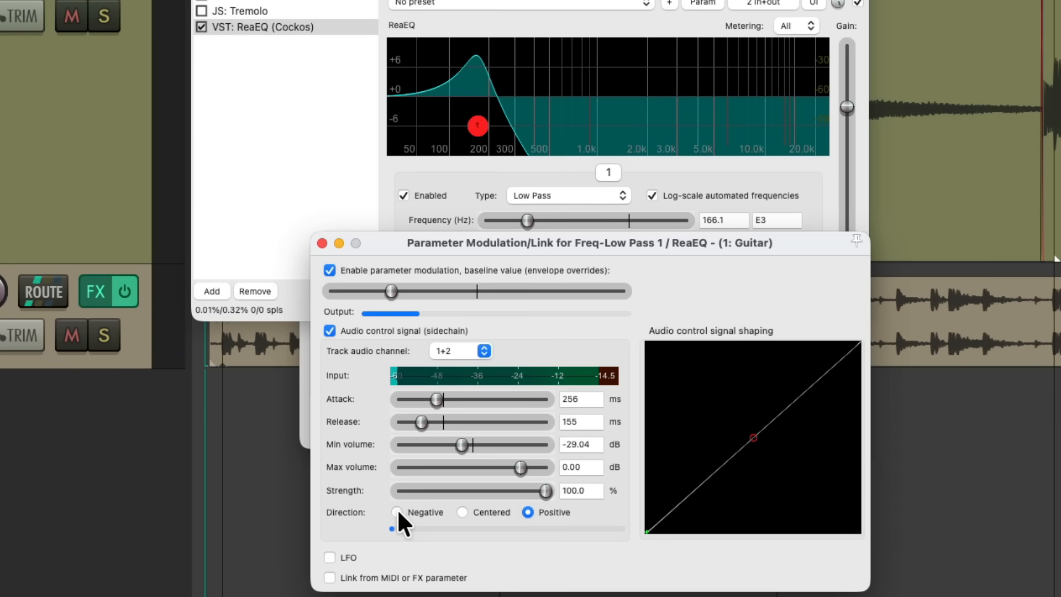
# Try the Negative modulation direction with the frequency baseline raised to 2561.2 Hz during playback, and return the direction to Positive
pyautogui.click(396, 510)
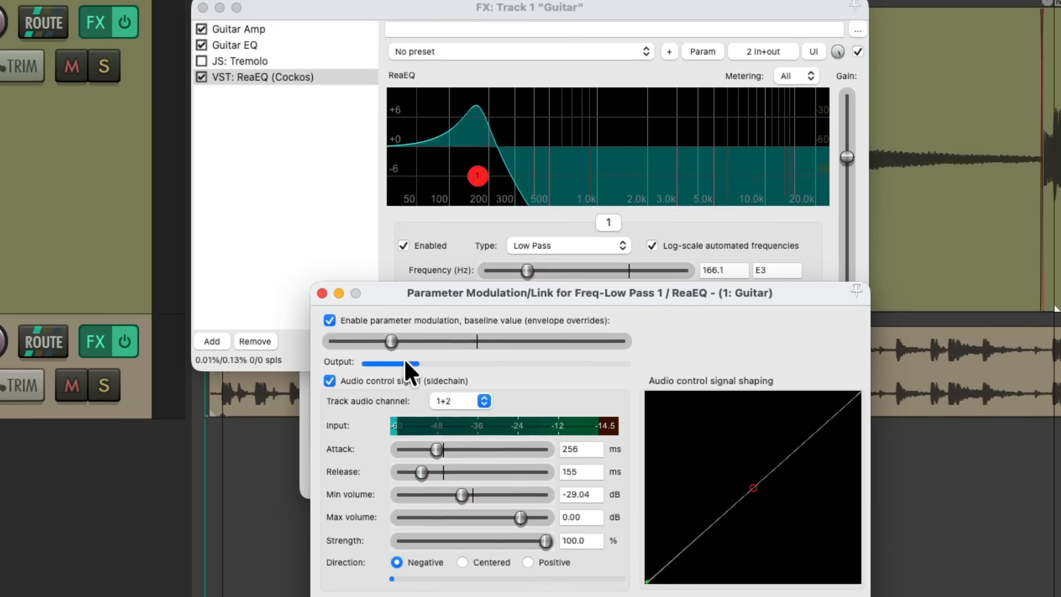
pyautogui.moveTo(390, 341); pyautogui.dragTo(489, 345)
pyautogui.press('space')
pyautogui.moveTo(529, 347)
pyautogui.mouseDown()
pyautogui.moveTo(560, 348)
pyautogui.moveTo(512, 349)
pyautogui.mouseUp()
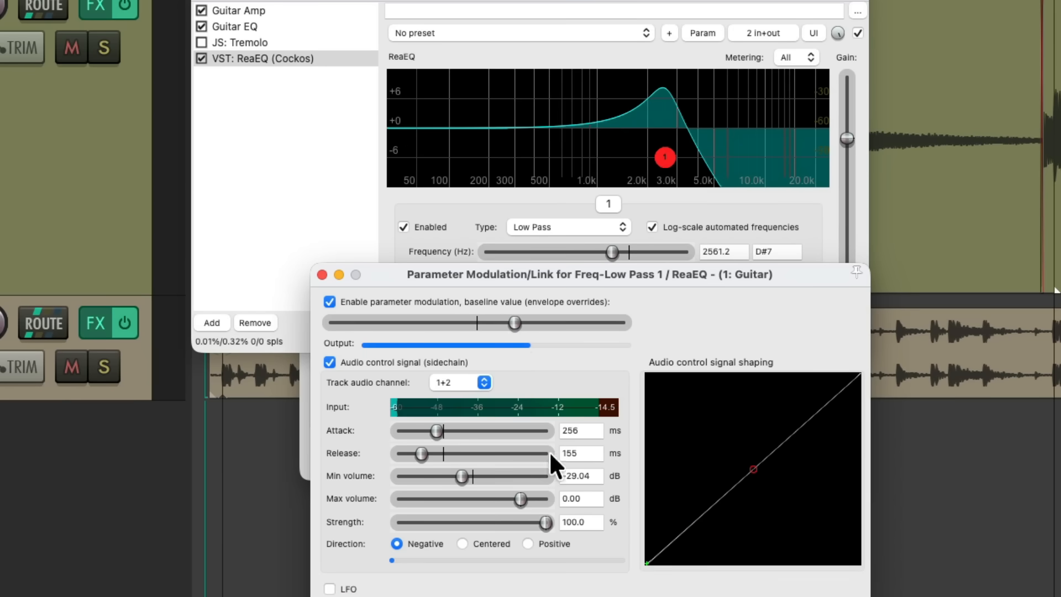
pyautogui.click(526, 565)
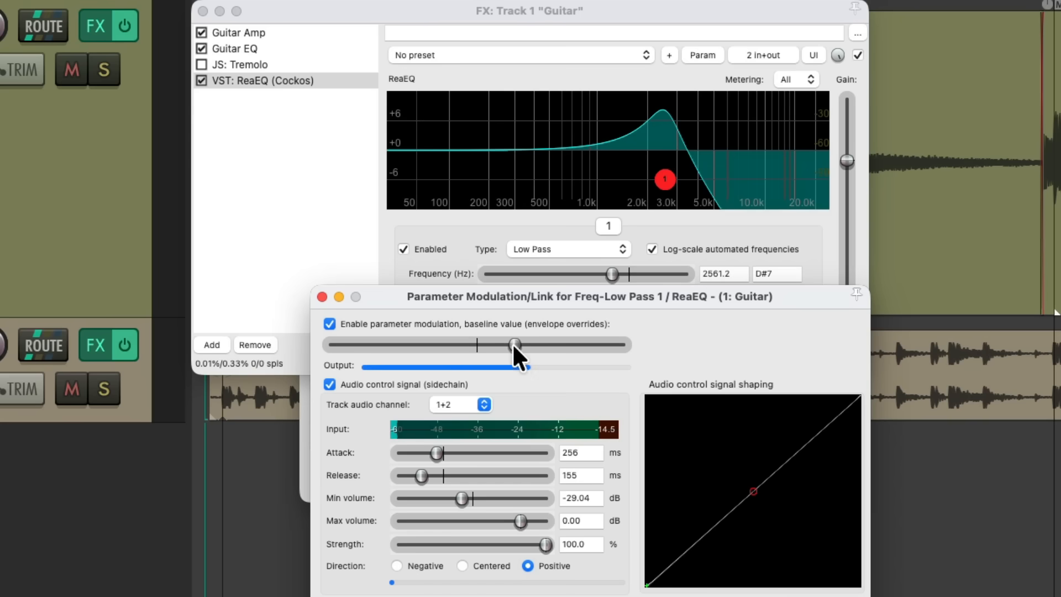
# Lower the low-pass frequency baseline to 153.0 Hz and audition the filter with Positive modulation
pyautogui.moveTo(412, 343); pyautogui.dragTo(386, 345)
pyautogui.press('space')
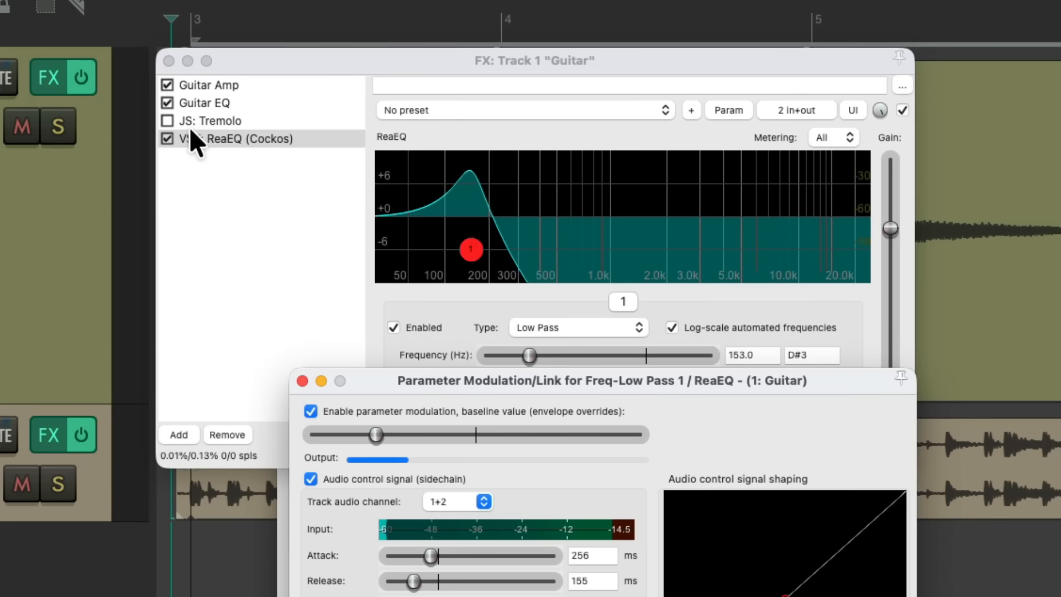
# Re-enable the tremolo and audition it together with the modulated ReaEQ low-pass filter
pyautogui.click(167, 119)
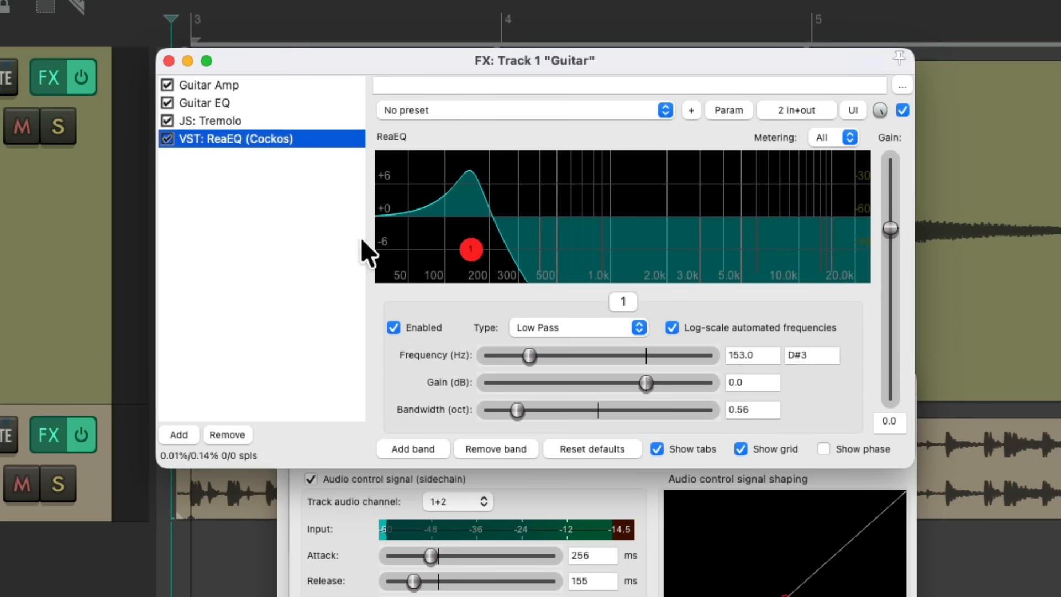
pyautogui.press('space')
pyautogui.moveTo(516, 261); pyautogui.dragTo(552, 254)
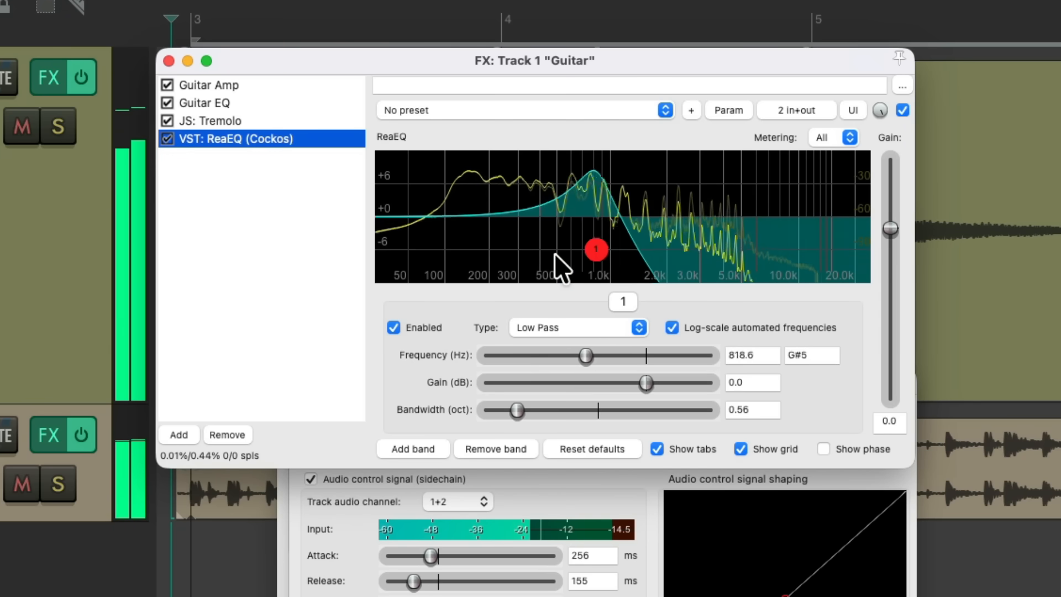
pyautogui.press('space')
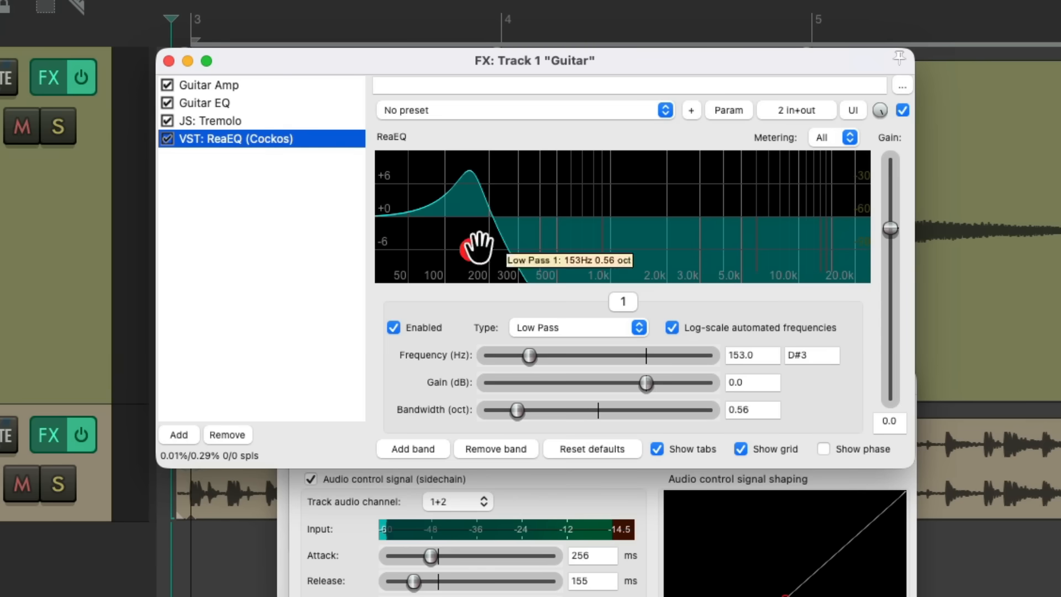
# Play the guitar once more to audition the tremolo combined with the modulated low-pass filter
pyautogui.press('space')
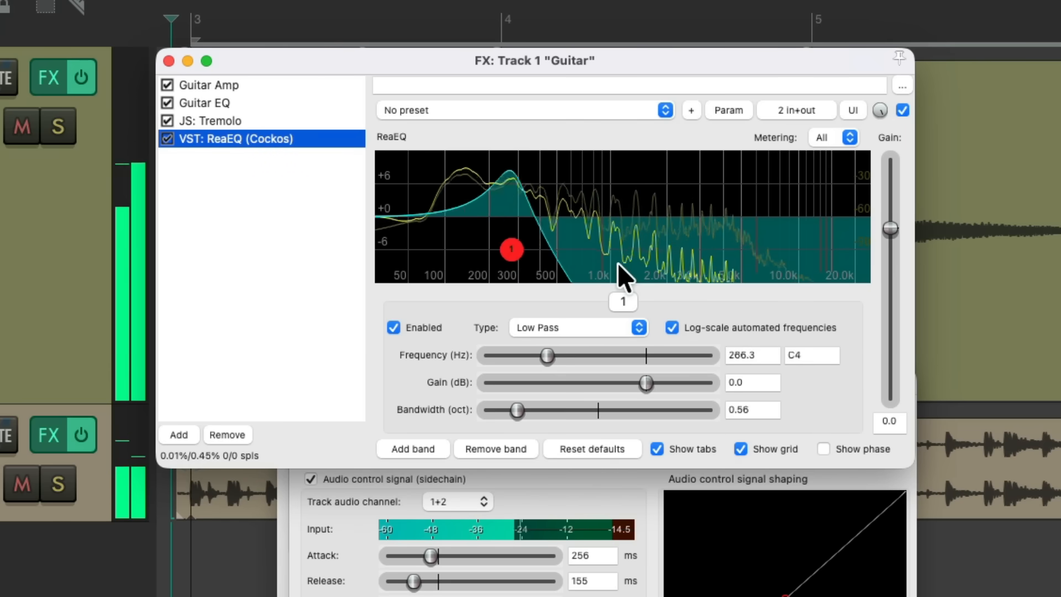
pyautogui.press('space')
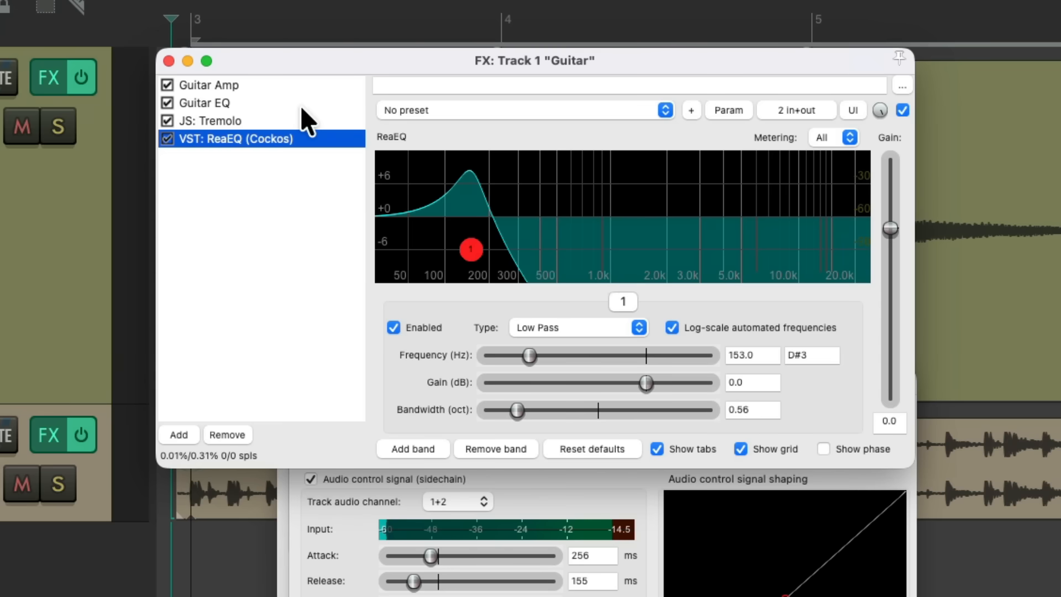
# Set the Guitar EQ's track channels to 8 and copy its left and right outputs to channel pairs 3/4, 5/6 and 7/8
pyautogui.click(266, 105)
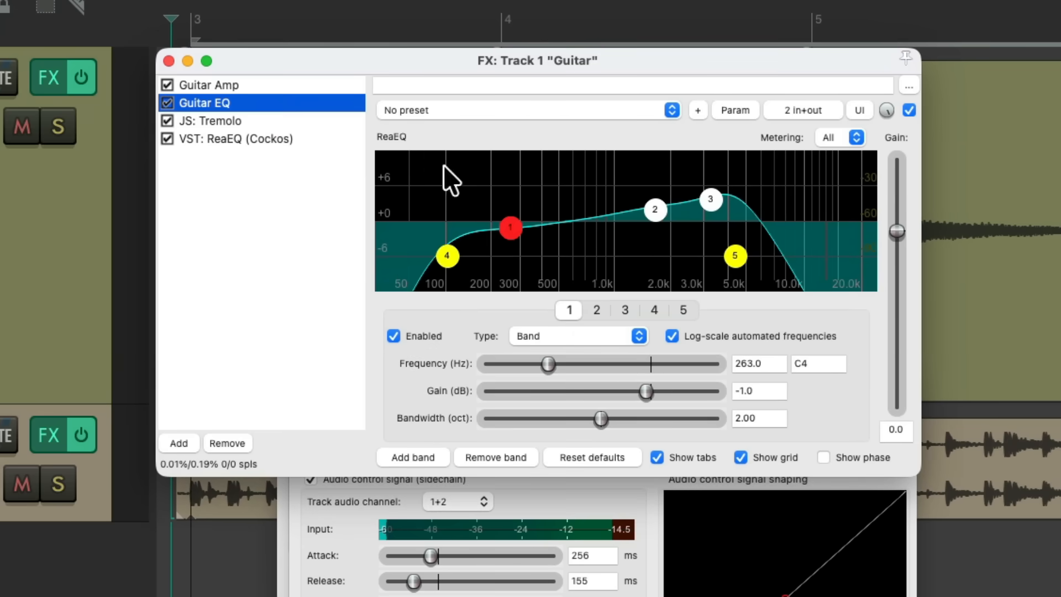
pyautogui.click(808, 109)
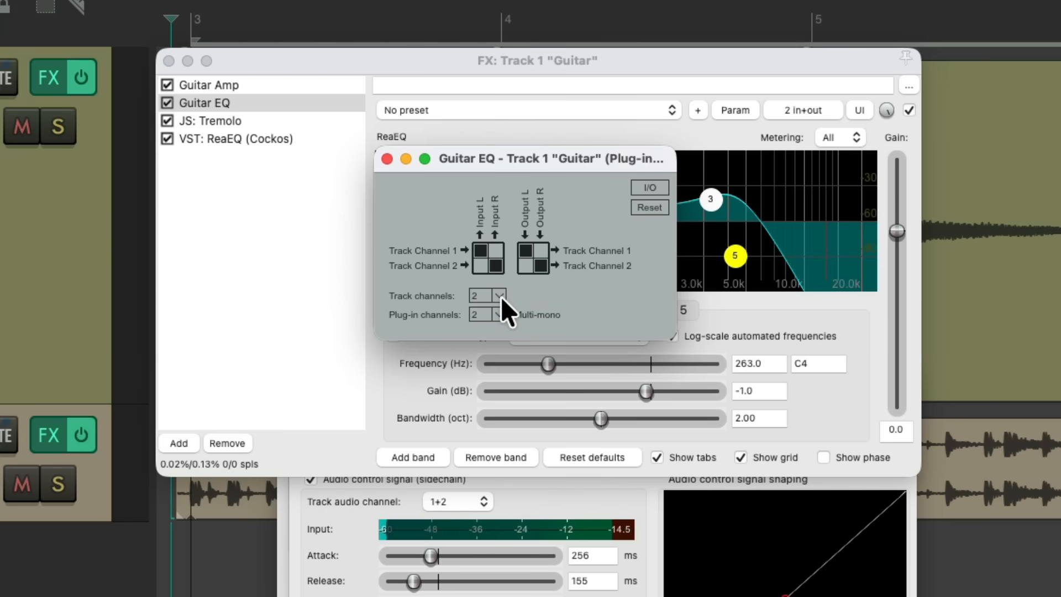
pyautogui.click(500, 314)
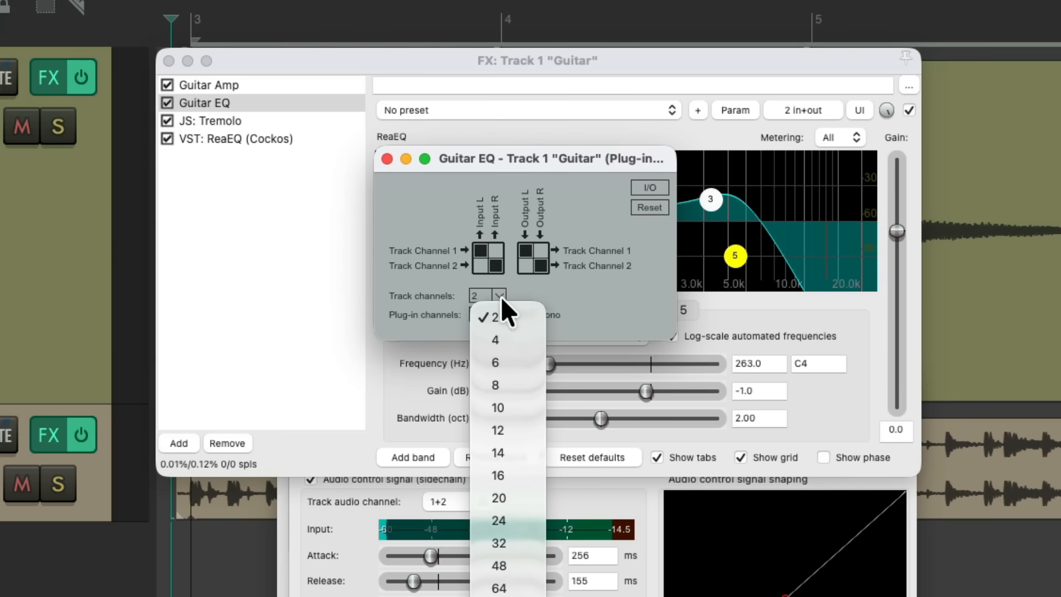
pyautogui.click(508, 383)
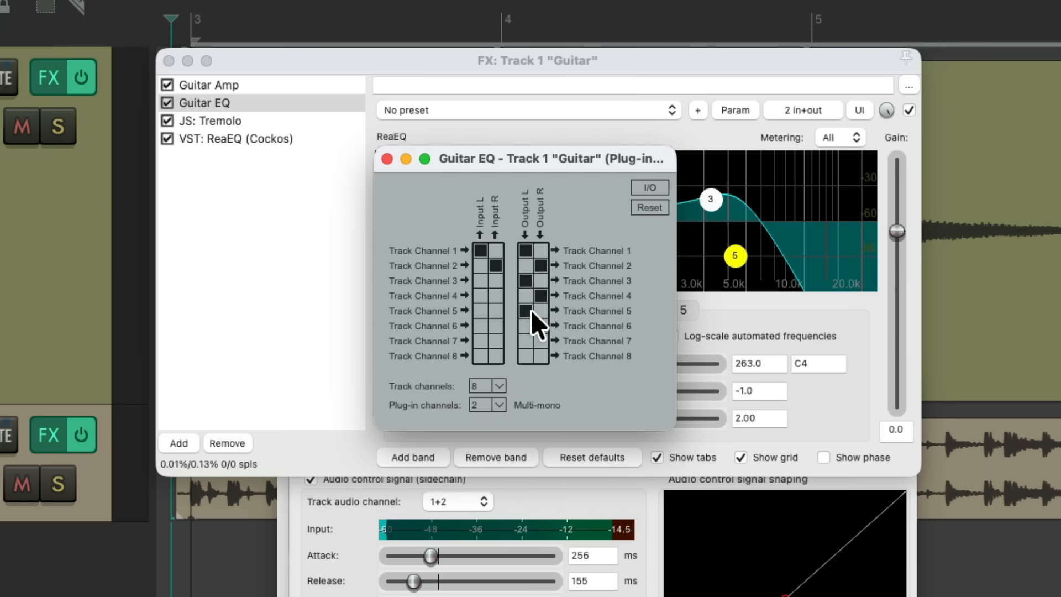
pyautogui.click(541, 356)
pyautogui.click(387, 159)
# Bypass the tremolo, switch the low-pass frequency modulation's control channel to 3+4, and audition the filter
pyautogui.click(168, 121)
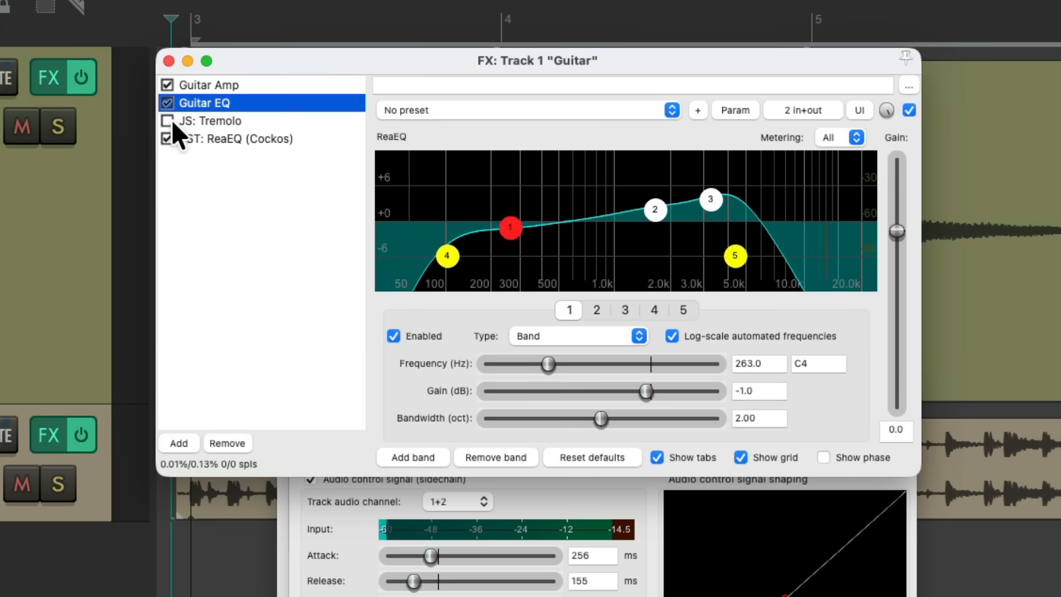
pyautogui.click(242, 139)
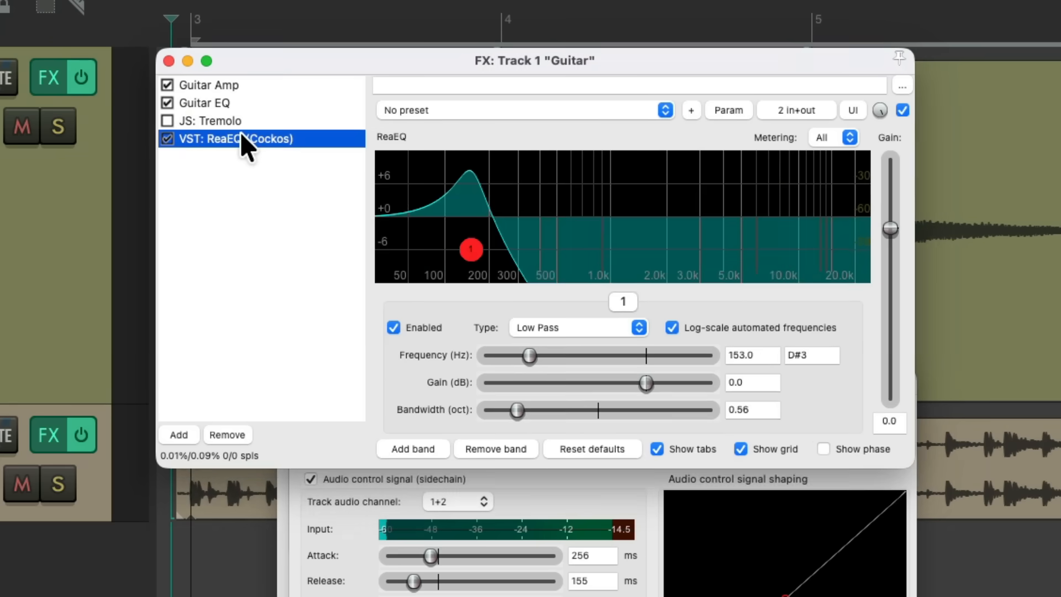
pyautogui.click(546, 486)
pyautogui.click(478, 501)
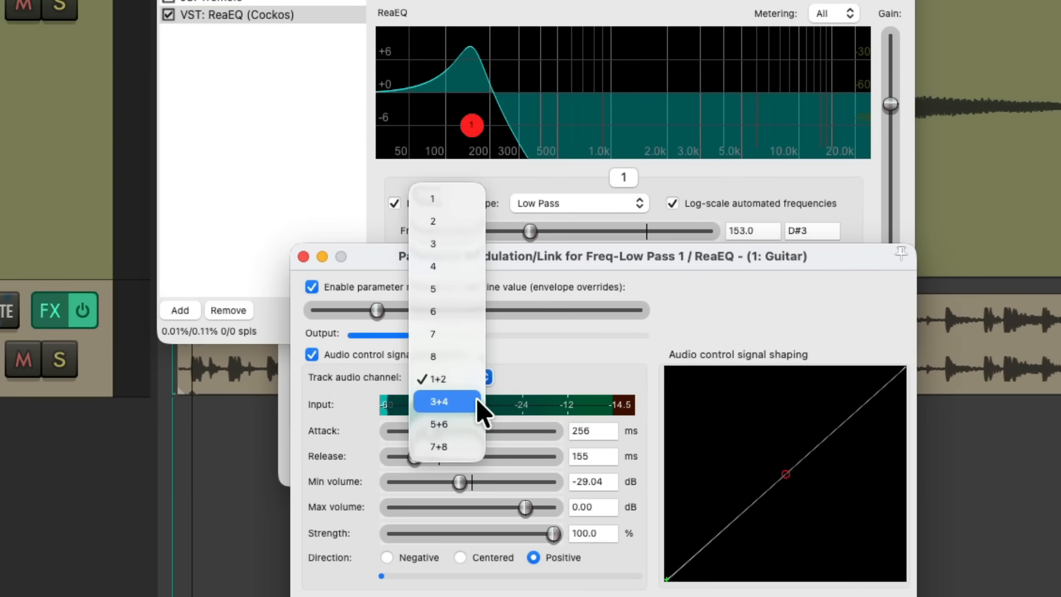
pyautogui.click(476, 400)
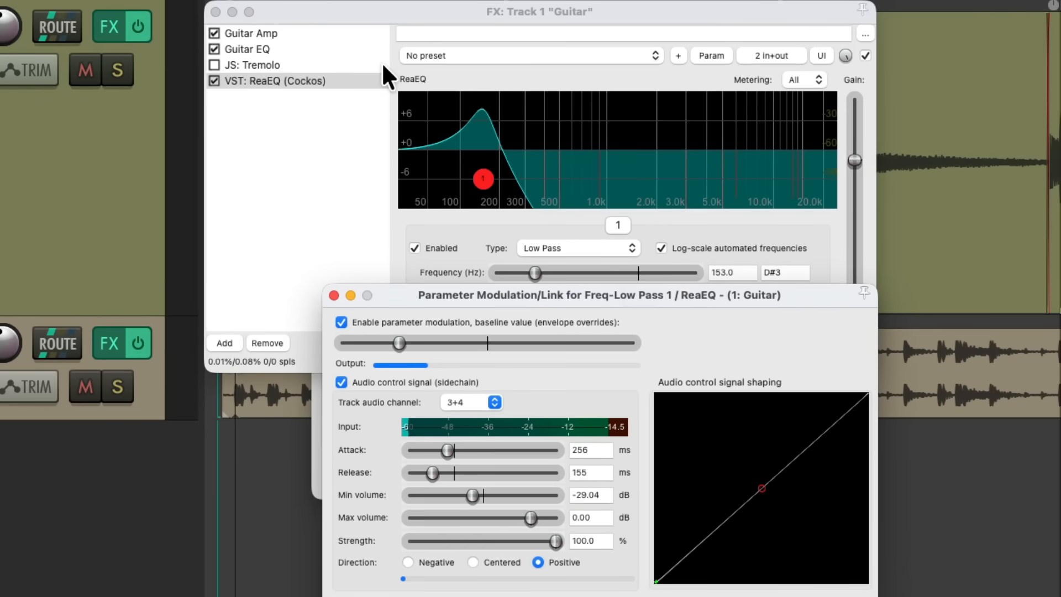
pyautogui.press('space')
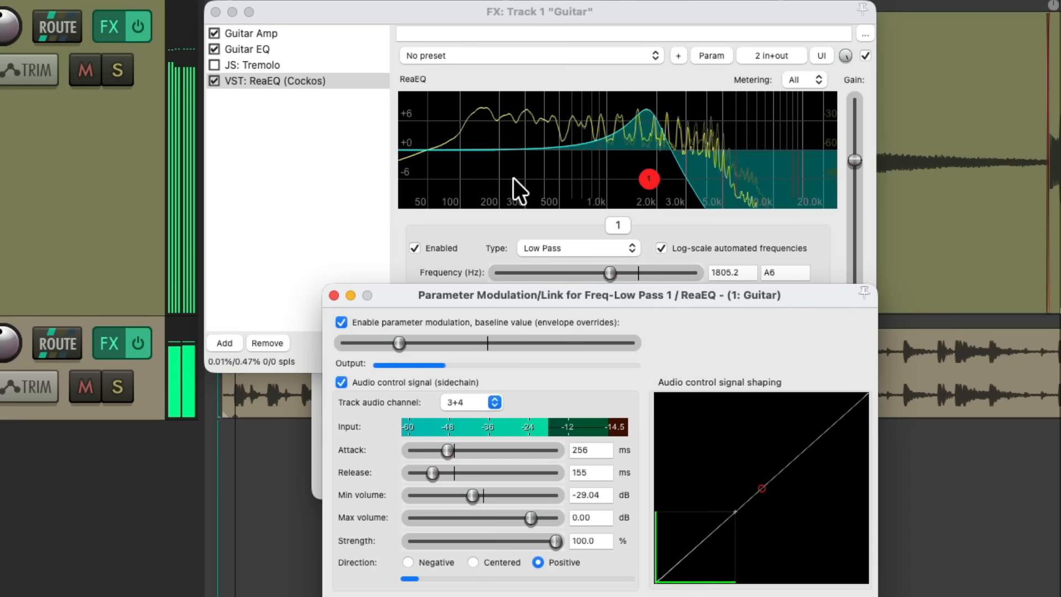
pyautogui.press('space')
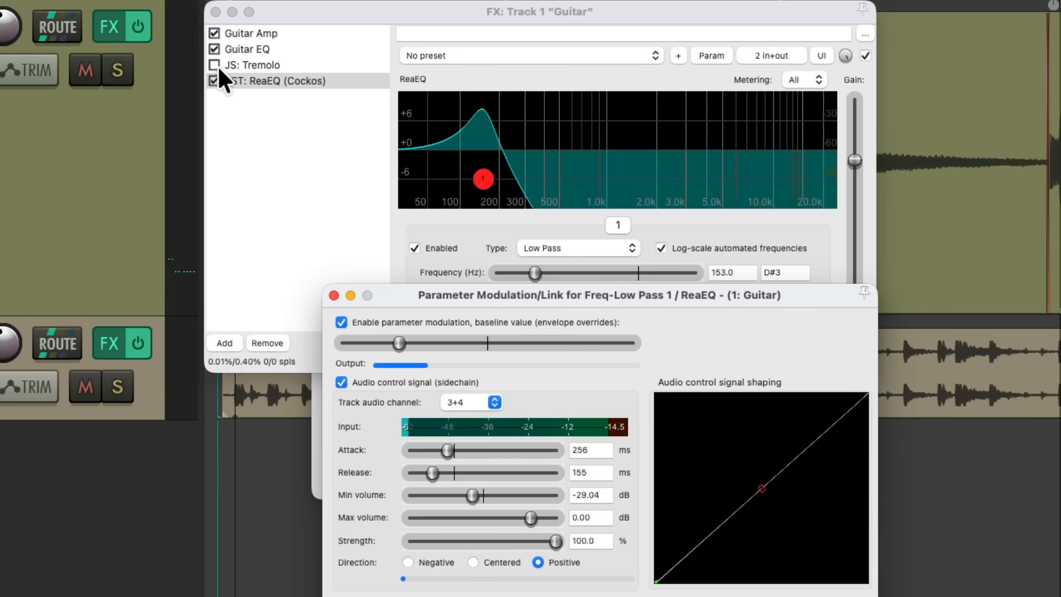
# Re-enable the tremolo and play the guitar with the ReaEQ low-pass filter displayed
pyautogui.click(210, 65)
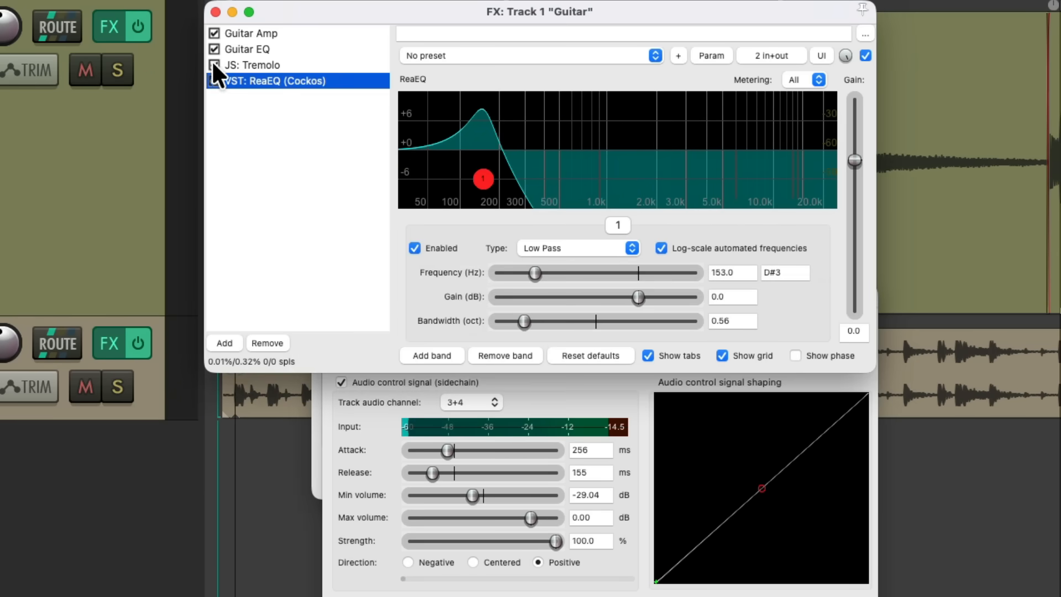
pyautogui.click(257, 63)
pyautogui.click(277, 77)
pyautogui.press('space')
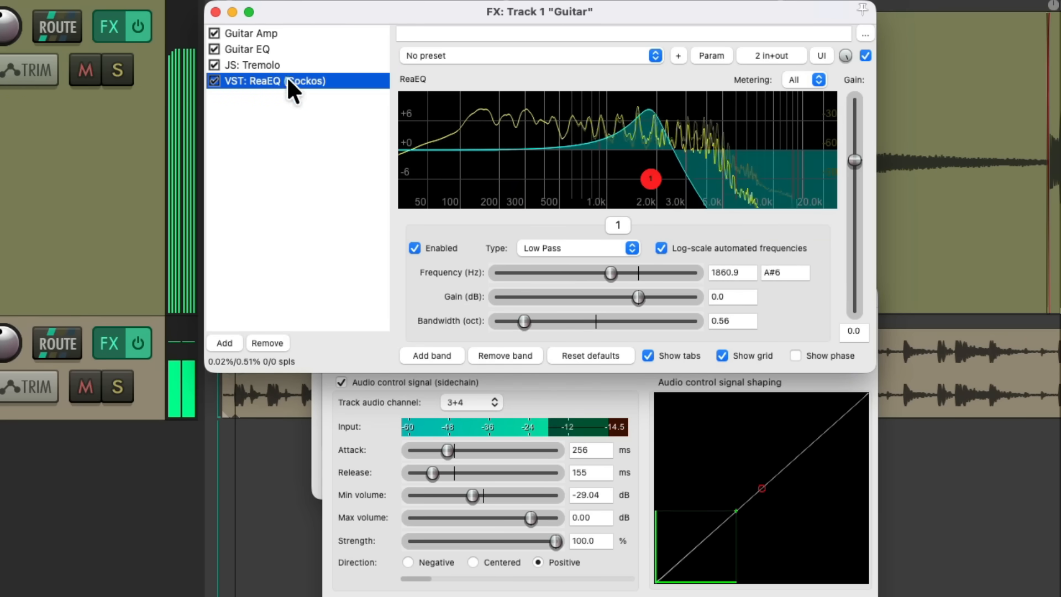
# Check the tremolo and ReaEQ during playback, and raise the low-pass frequency baseline to 214.2 Hz
pyautogui.click(299, 65)
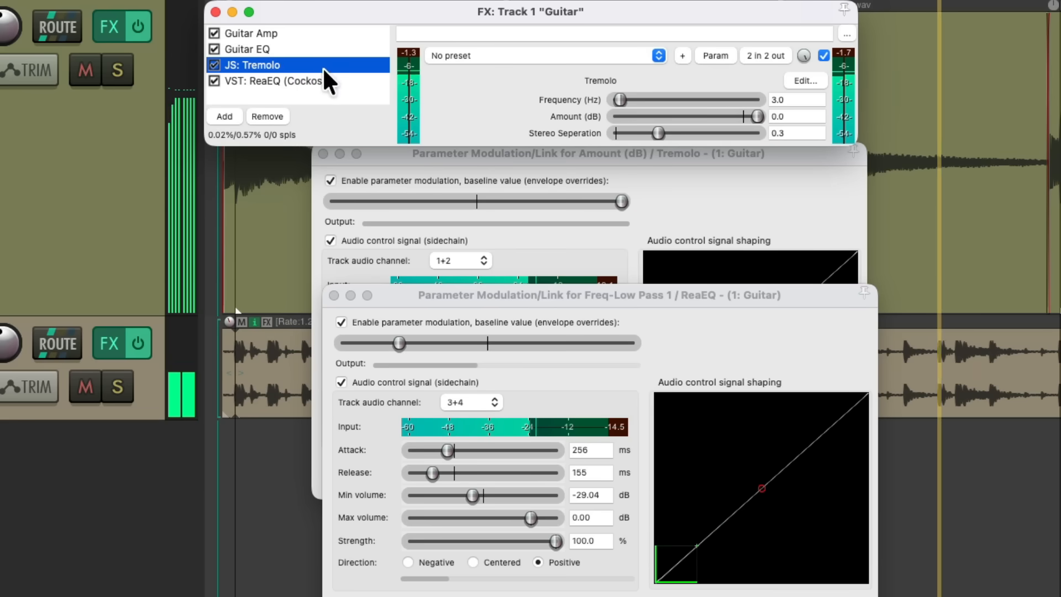
pyautogui.click(317, 77)
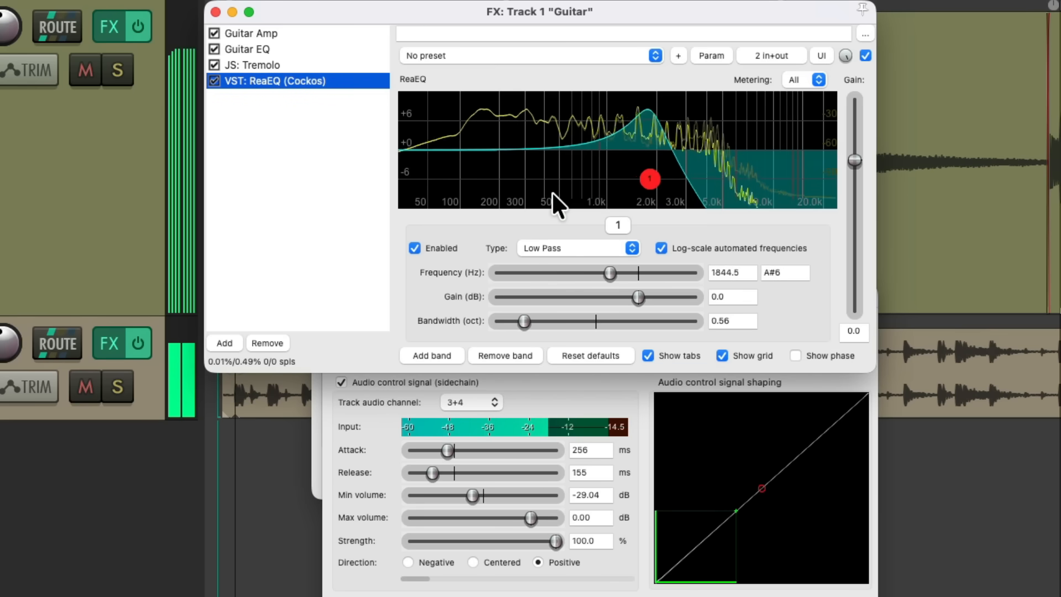
pyautogui.click(530, 384)
pyautogui.moveTo(399, 343)
pyautogui.mouseDown()
pyautogui.moveTo(439, 339)
pyautogui.moveTo(412, 341)
pyautogui.mouseUp()
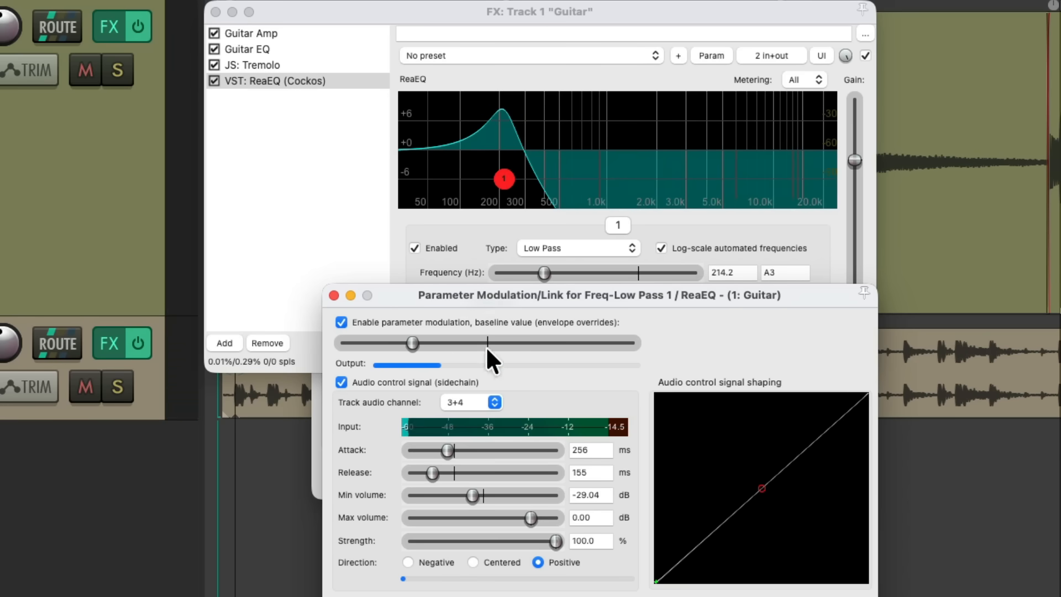
# Bypass the tremolo and ReaEQ, and add the "1:4 Note Delay Panner" FX chain to the Guitar track
pyautogui.click(316, 183)
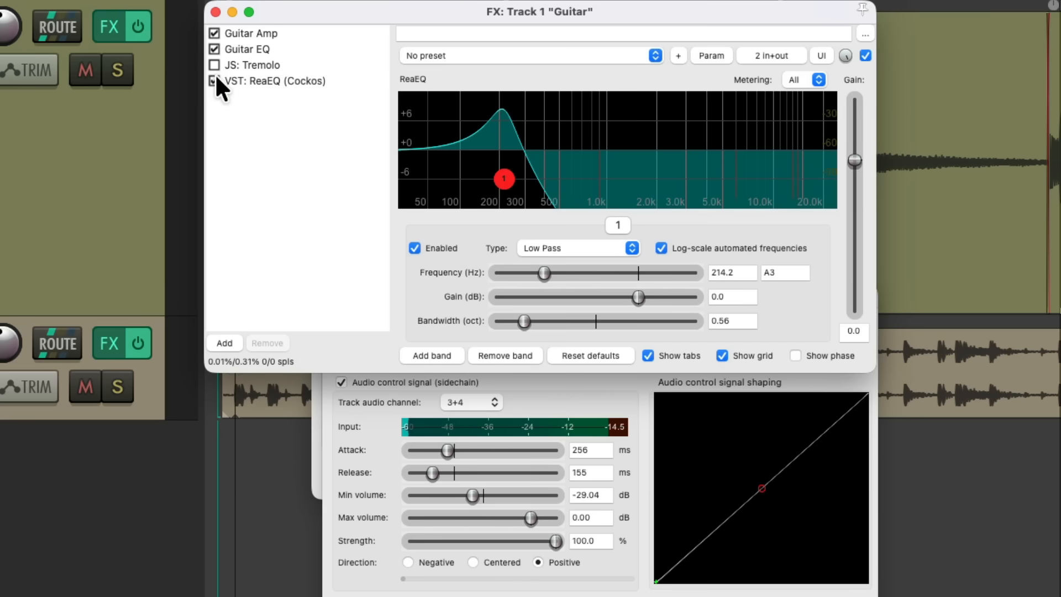
pyautogui.doubleClick(272, 107)
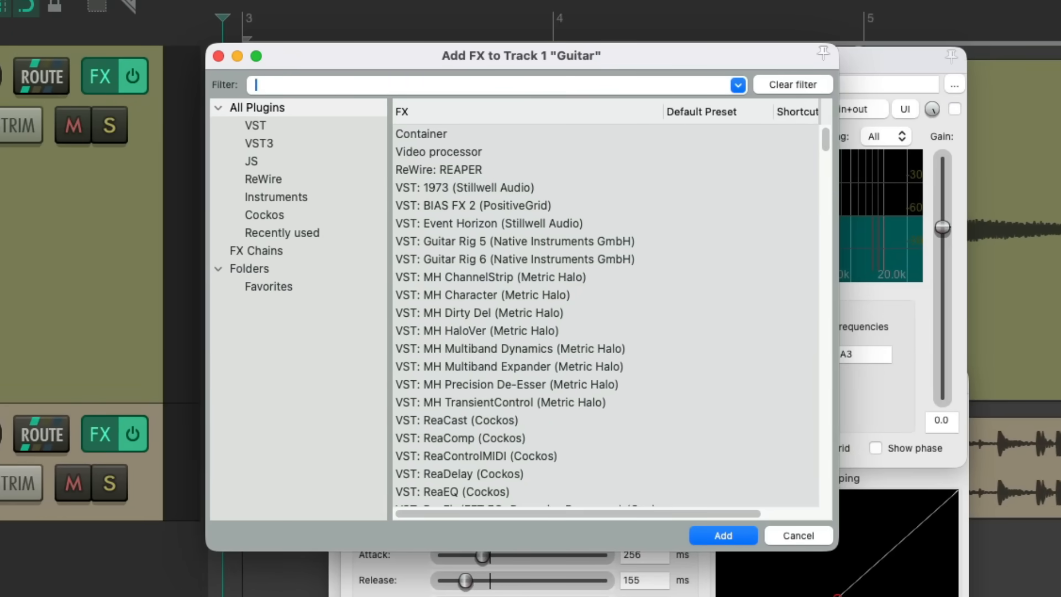
pyautogui.click(311, 253)
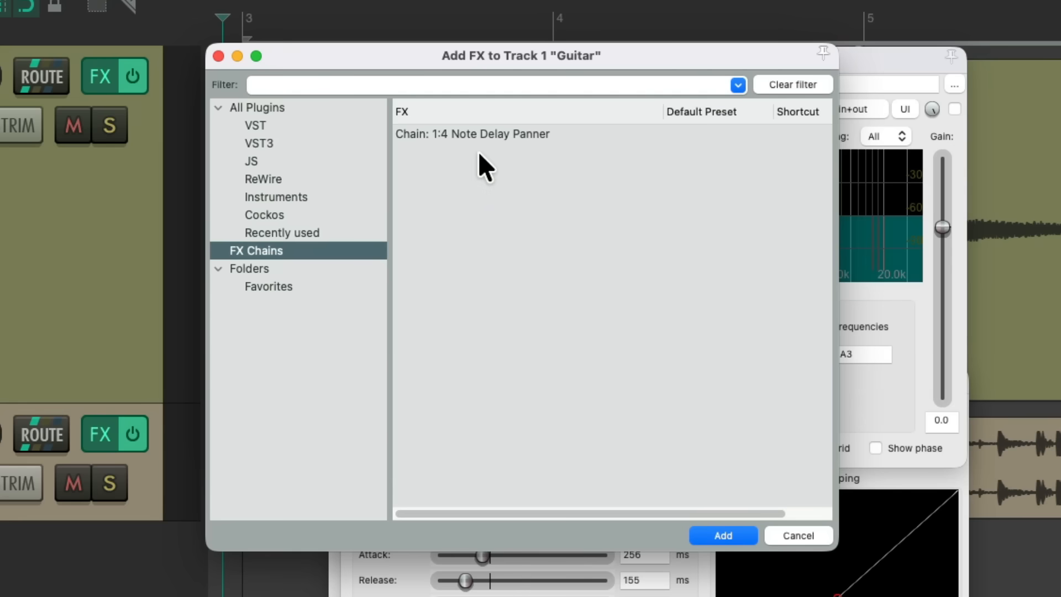
pyautogui.doubleClick(527, 133)
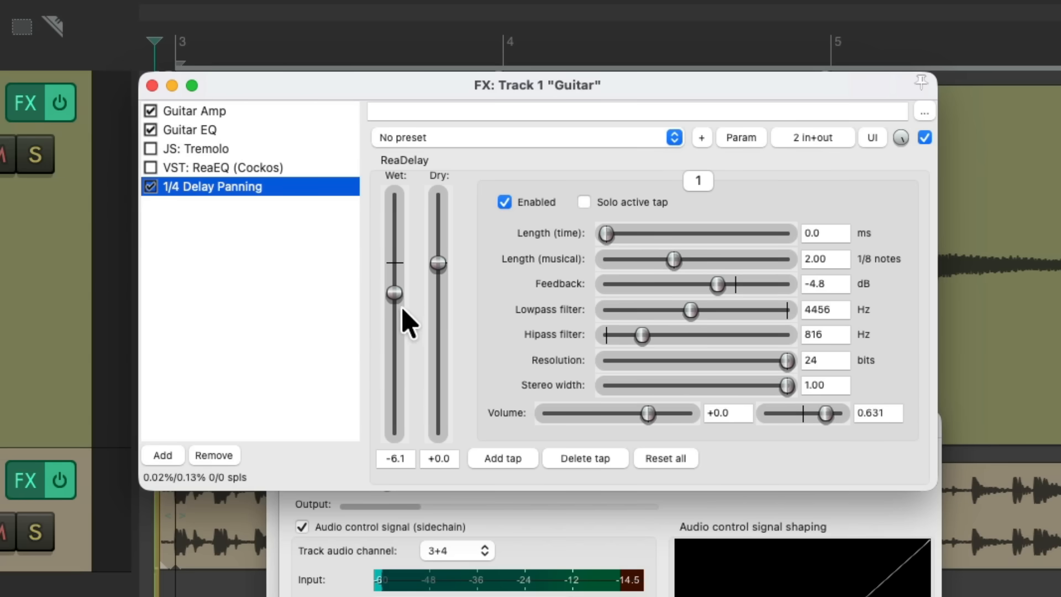
# Try the delay's wet level at -3.8, and lower it to -30.4
pyautogui.click(395, 292)
pyautogui.moveTo(395, 296); pyautogui.dragTo(395, 284)
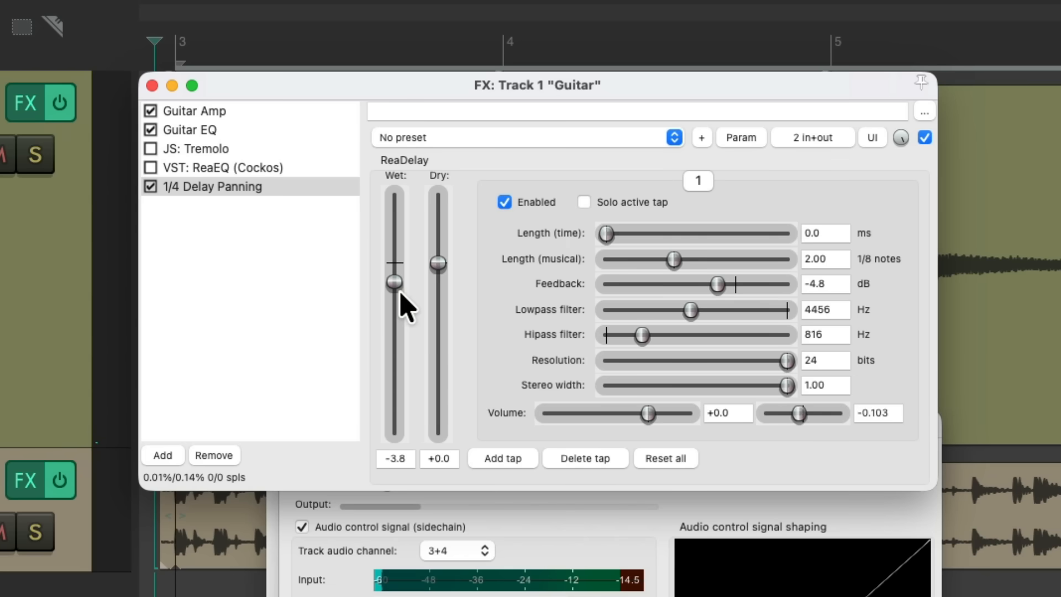
pyautogui.moveTo(394, 283); pyautogui.dragTo(400, 381)
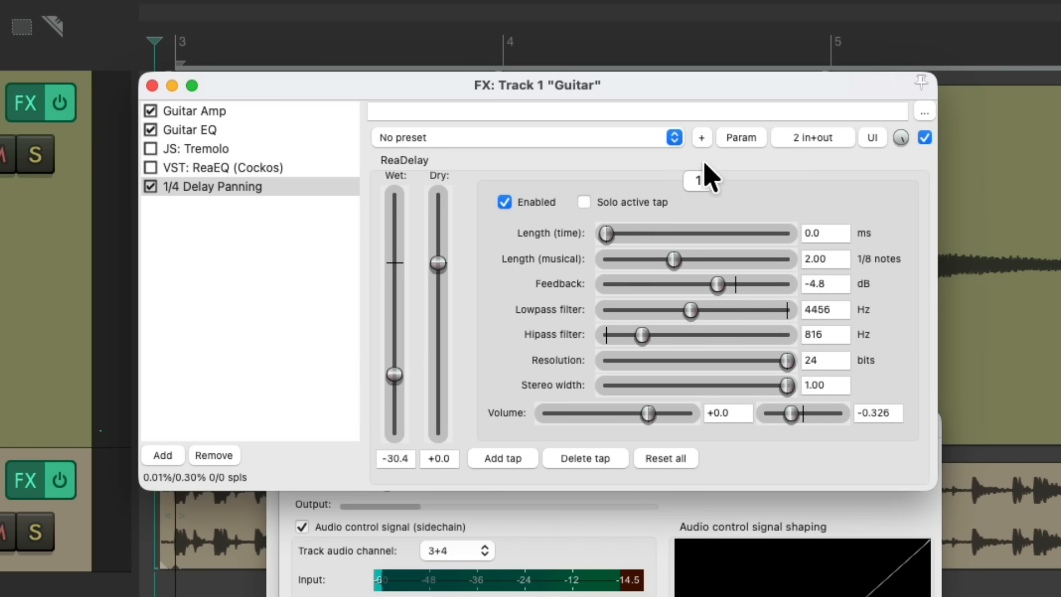
# Enable parameter modulation for the delay's Wet level at the minimum baseline, with an audio control signal from channels 5+6
pyautogui.click(730, 140)
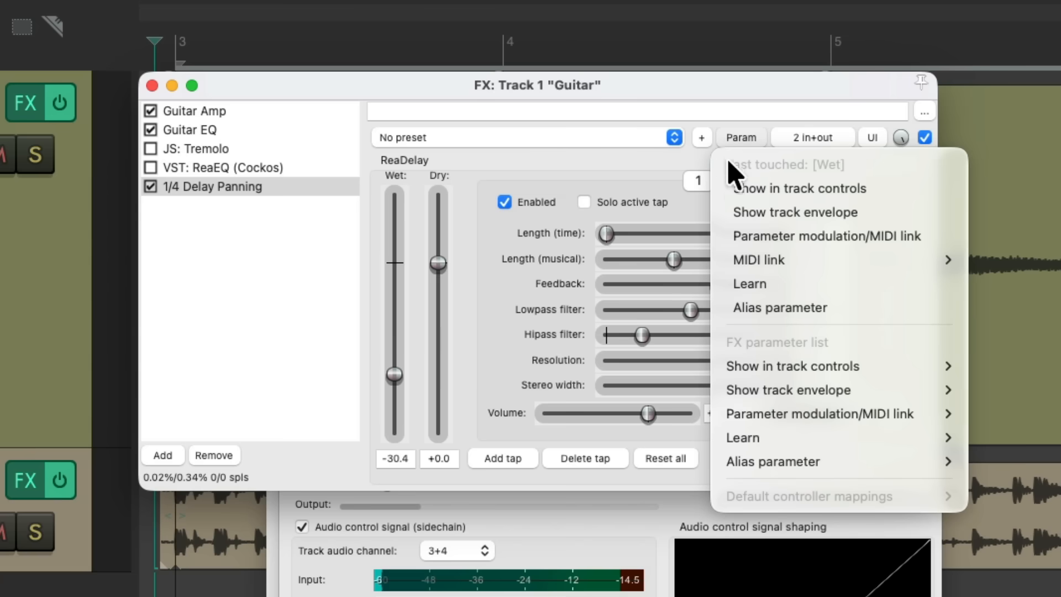
pyautogui.click(722, 236)
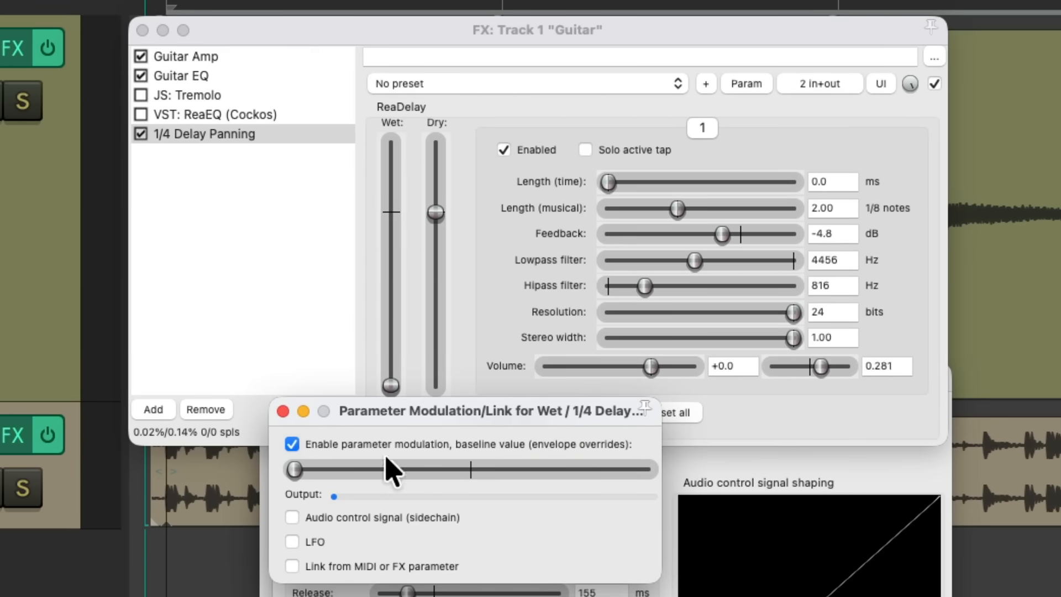
pyautogui.click(292, 517)
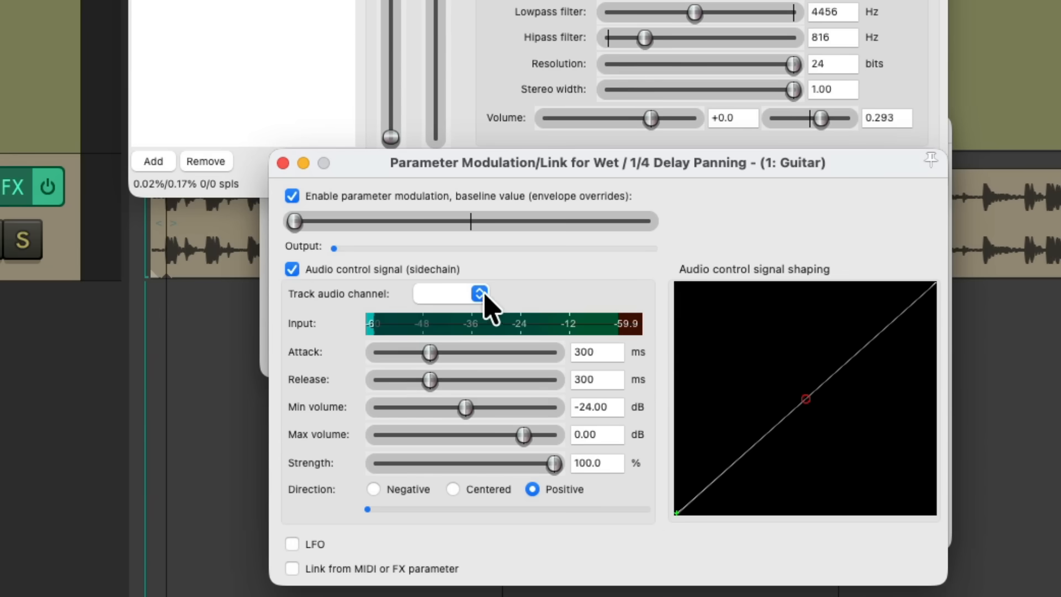
pyautogui.click(482, 293)
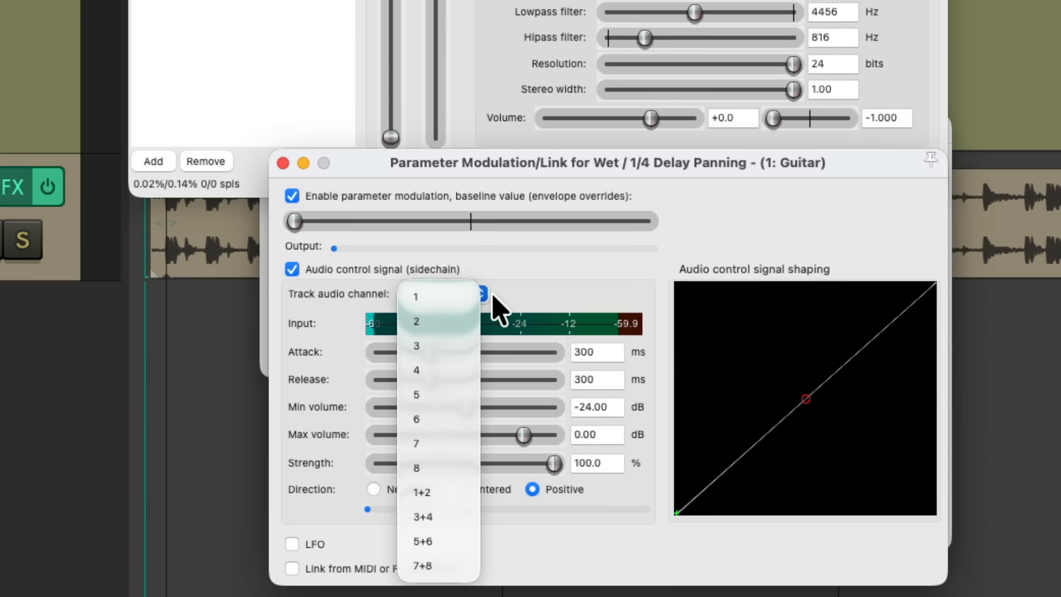
pyautogui.click(453, 539)
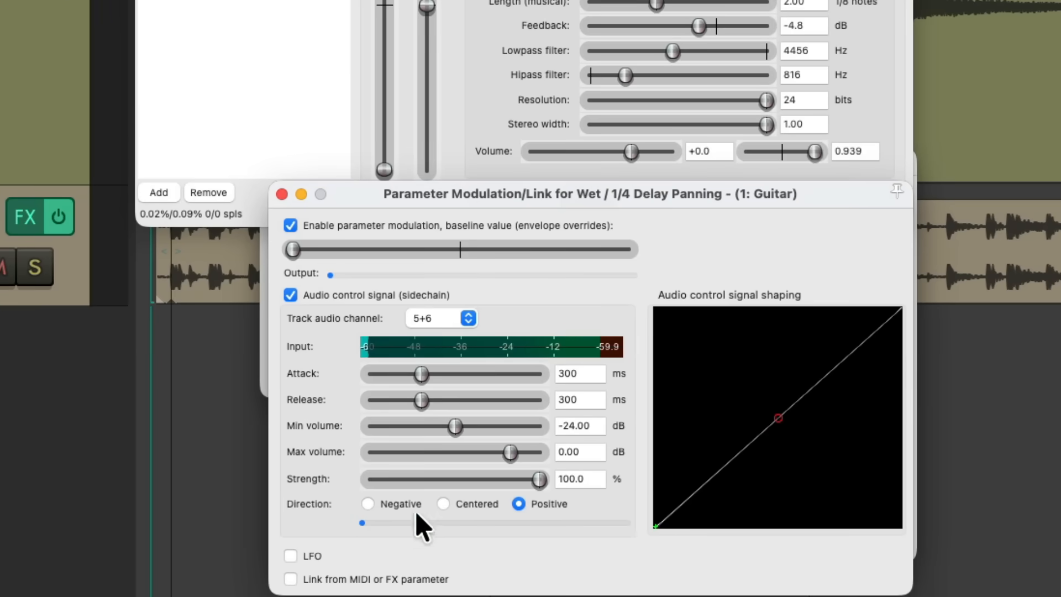
# Set the Wet modulation to Negative direction with 81 ms attack, 121 ms release and -31.56 dB minimum volume
pyautogui.click(368, 503)
pyautogui.moveTo(421, 374); pyautogui.dragTo(391, 400)
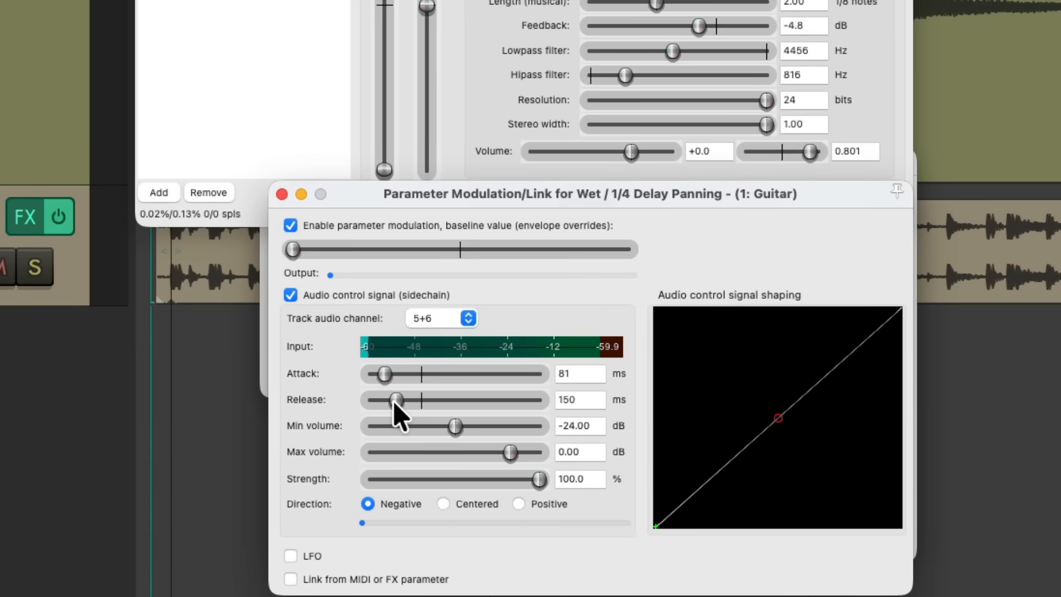
pyautogui.moveTo(457, 432); pyautogui.dragTo(463, 433)
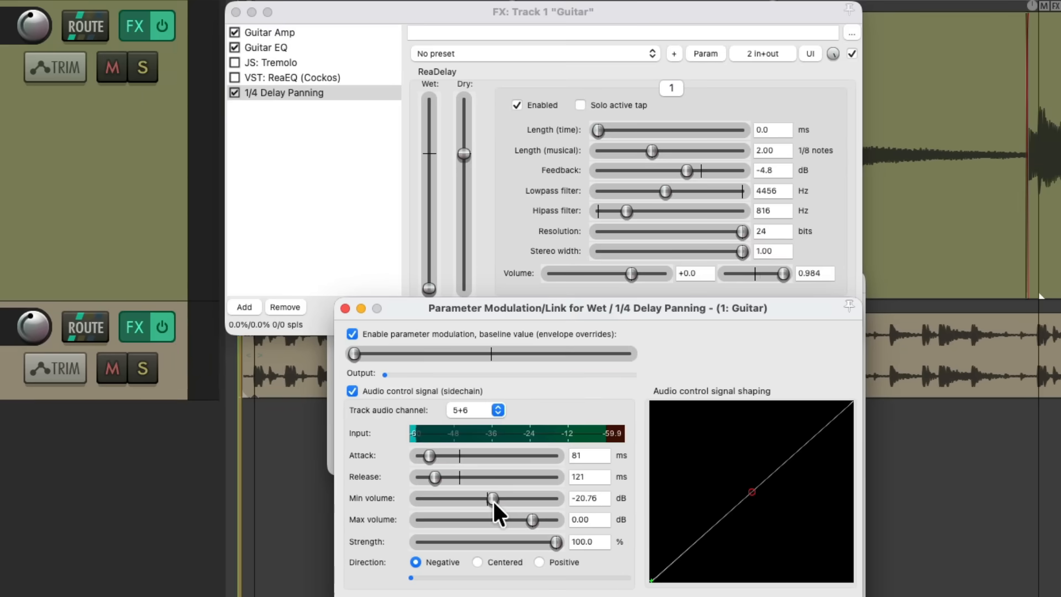
pyautogui.moveTo(479, 466); pyautogui.dragTo(472, 500)
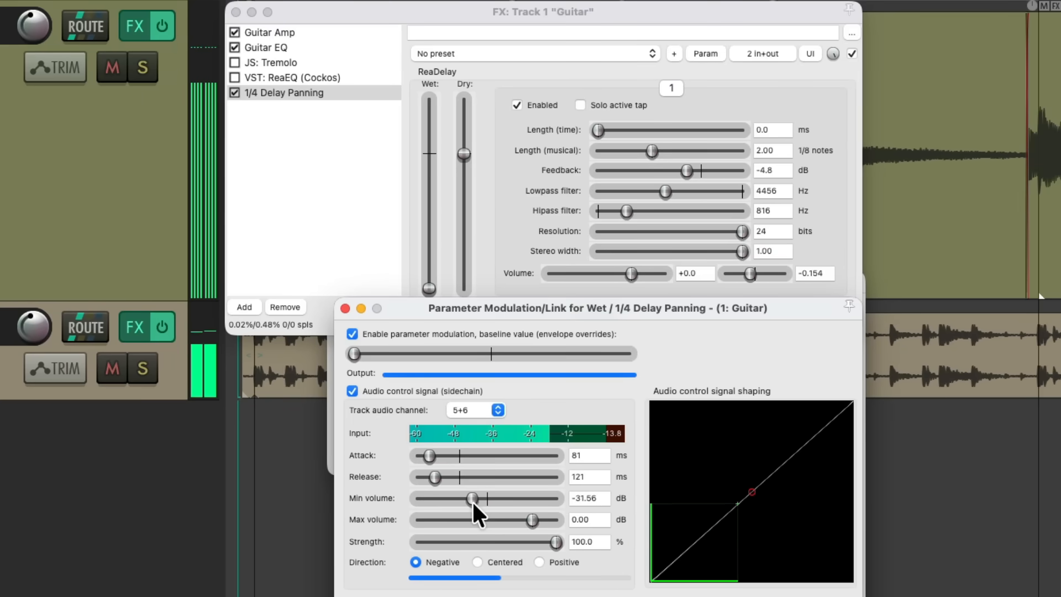
# Audition the Wet modulation with the baseline just above the middle and at minimum, and leave it slightly above minimum
pyautogui.moveTo(362, 355); pyautogui.dragTo(497, 351)
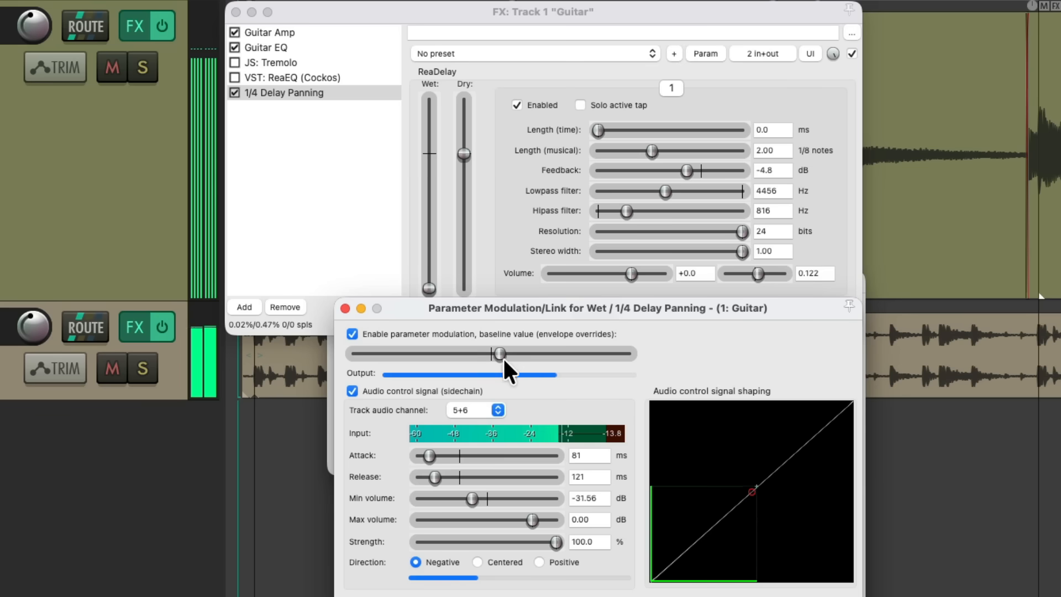
pyautogui.moveTo(501, 354); pyautogui.dragTo(353, 357)
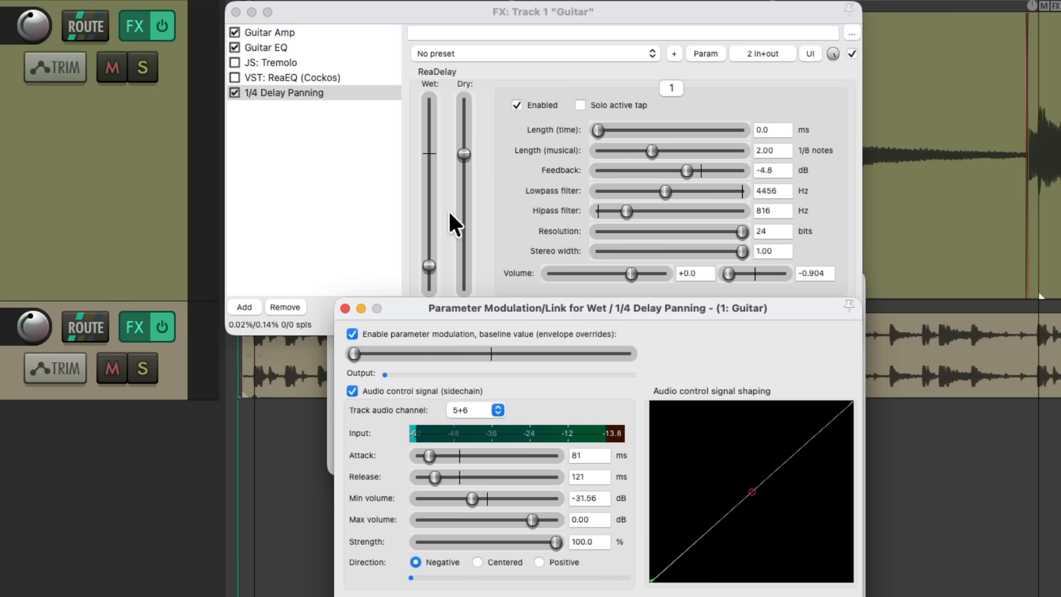
pyautogui.moveTo(355, 354); pyautogui.dragTo(502, 353)
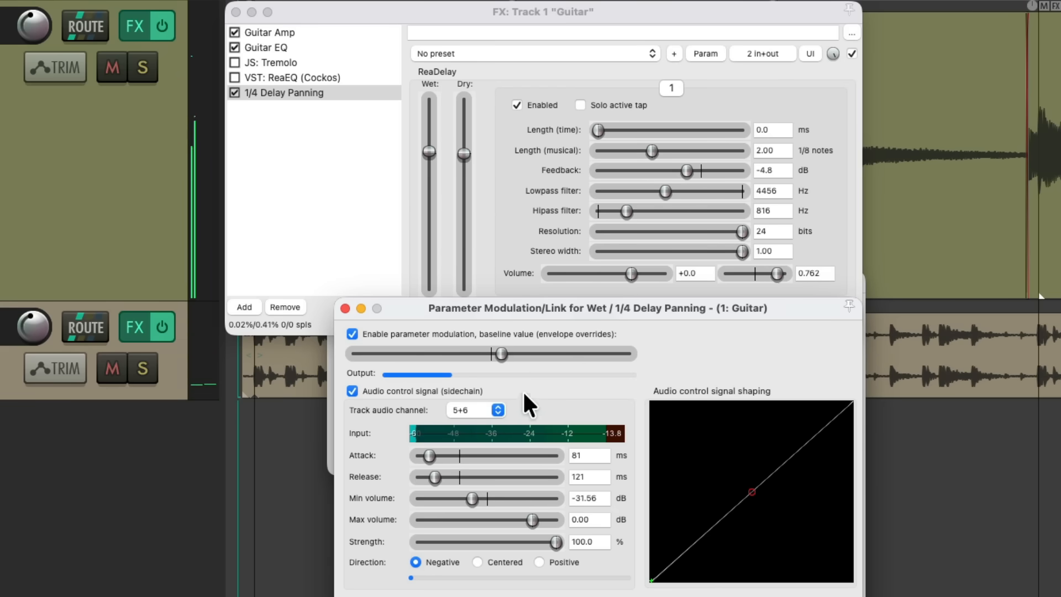
pyautogui.moveTo(499, 354); pyautogui.dragTo(384, 359)
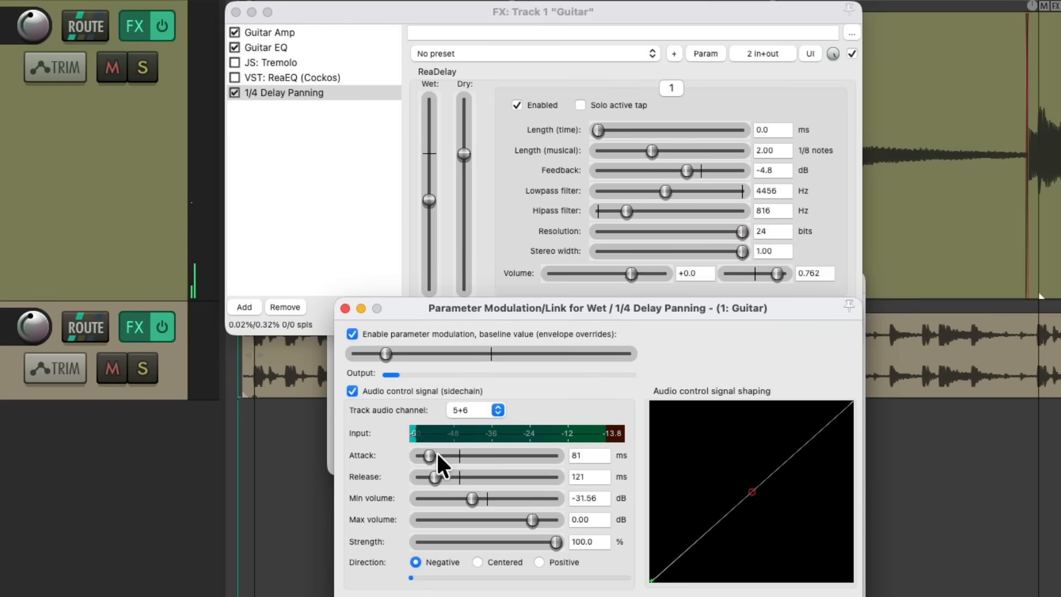
# Raise the delay's Wet modulation baseline to slightly above the middle, with 178 ms attack and 356 ms release
pyautogui.moveTo(386, 355); pyautogui.dragTo(501, 354)
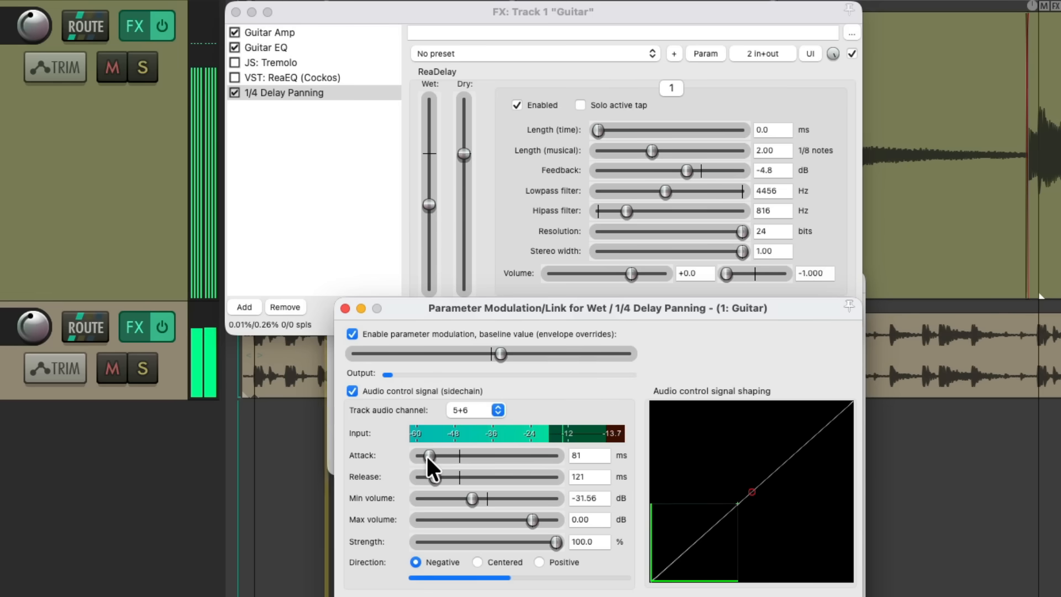
pyautogui.moveTo(426, 455); pyautogui.dragTo(465, 473)
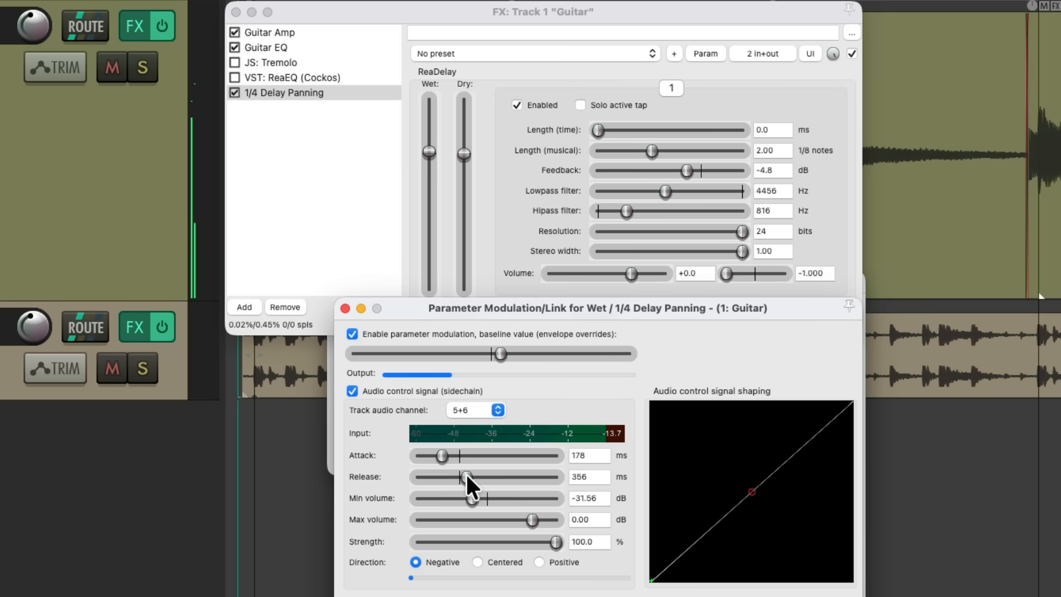
pyautogui.moveTo(431, 155); pyautogui.dragTo(431, 270)
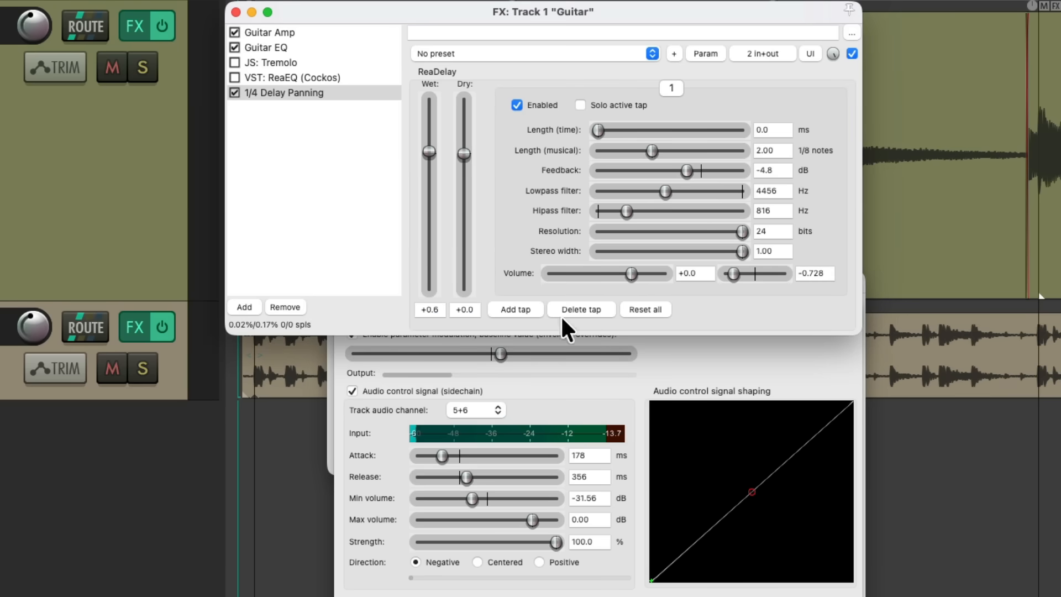
pyautogui.click(567, 394)
pyautogui.moveTo(467, 478)
pyautogui.mouseDown()
pyautogui.moveTo(429, 479)
pyautogui.moveTo(530, 480)
pyautogui.moveTo(466, 482)
pyautogui.mouseUp()
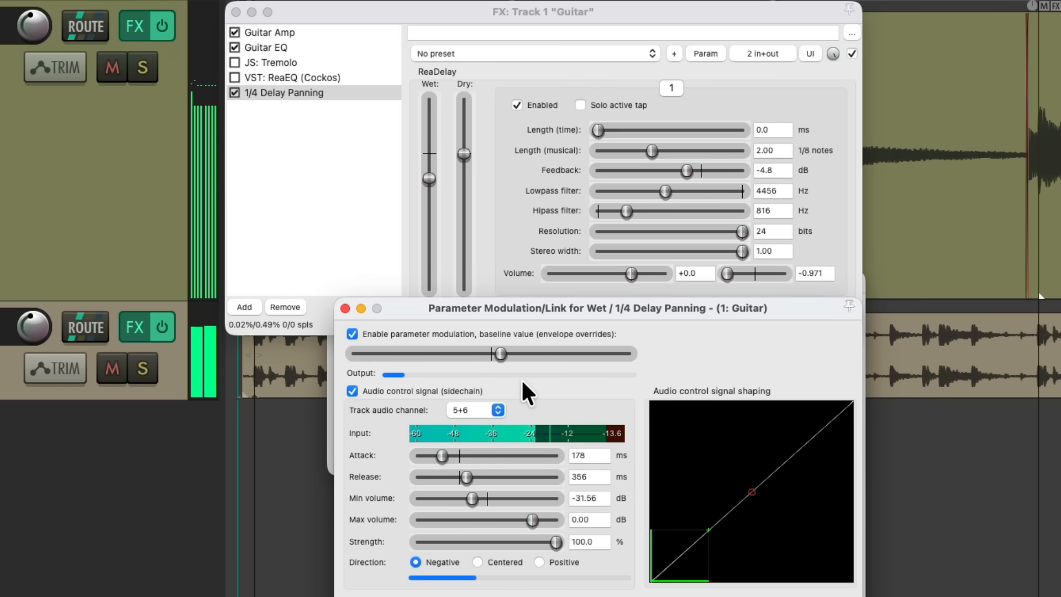
pyautogui.moveTo(502, 356); pyautogui.dragTo(508, 353)
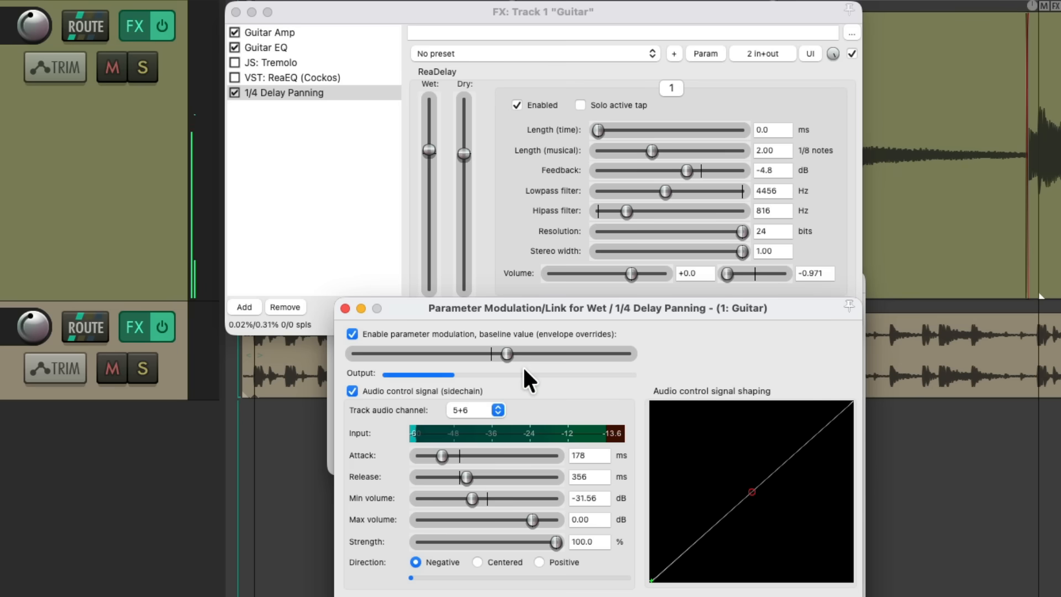
# Audition the delay together with JS: Tremolo and ReaEQ enabled, and bypass all three effects
pyautogui.click(330, 249)
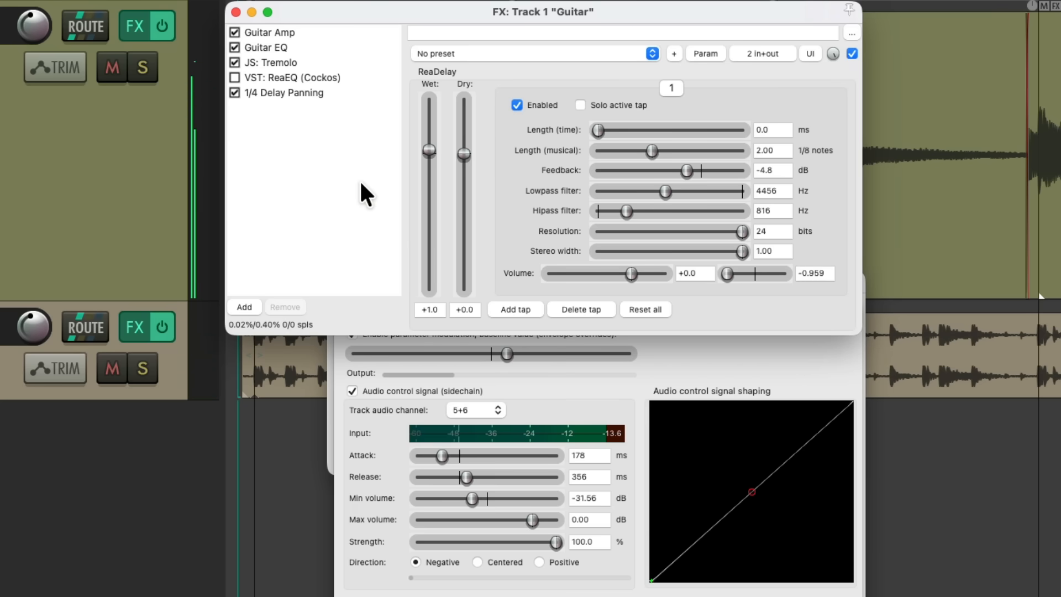
pyautogui.click(234, 76)
pyautogui.press('space')
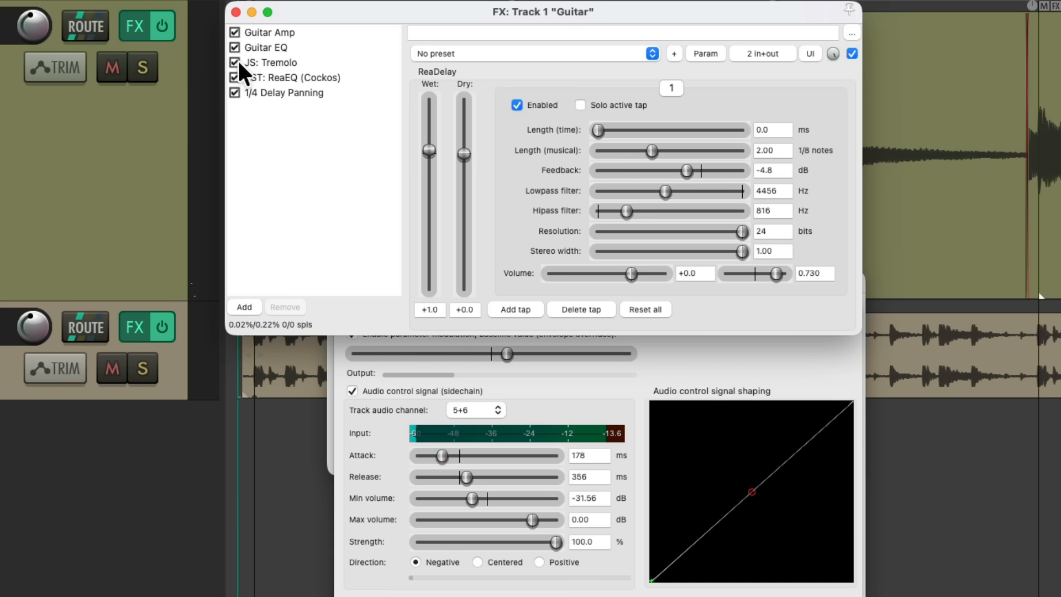
pyautogui.click(234, 77)
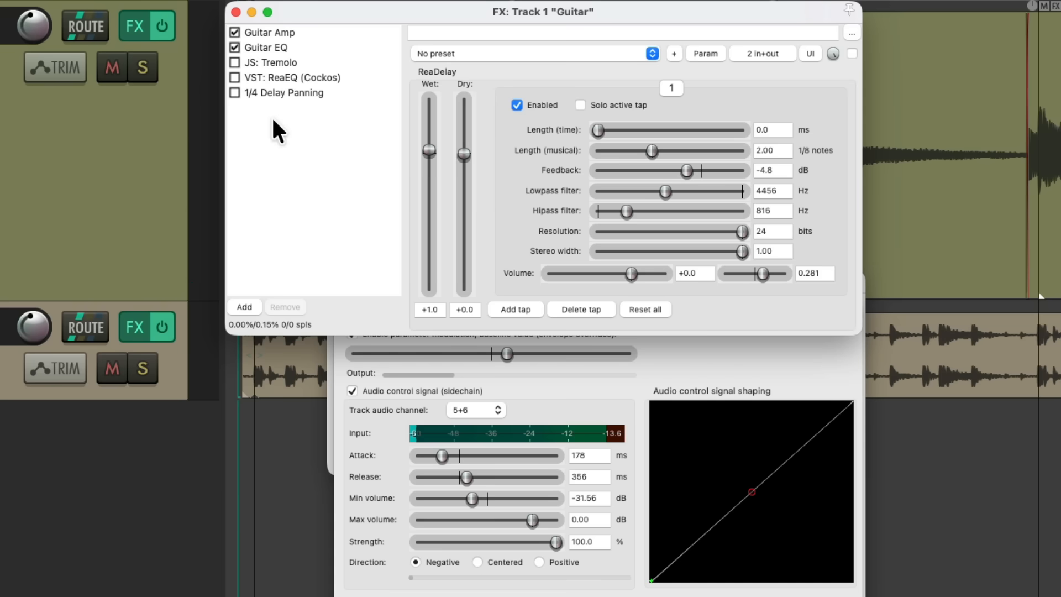
# Add the VST3 Magic7 (Wave Alchemy) reverb to the Guitar track's effect chain
pyautogui.doubleClick(273, 120)
pyautogui.write('verb')
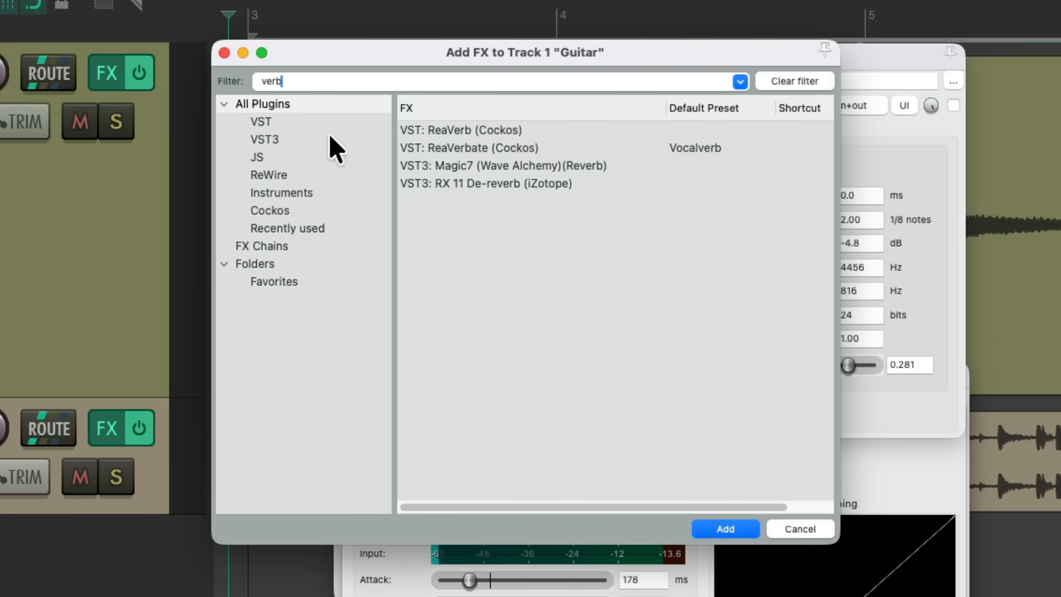
pyautogui.click(507, 161)
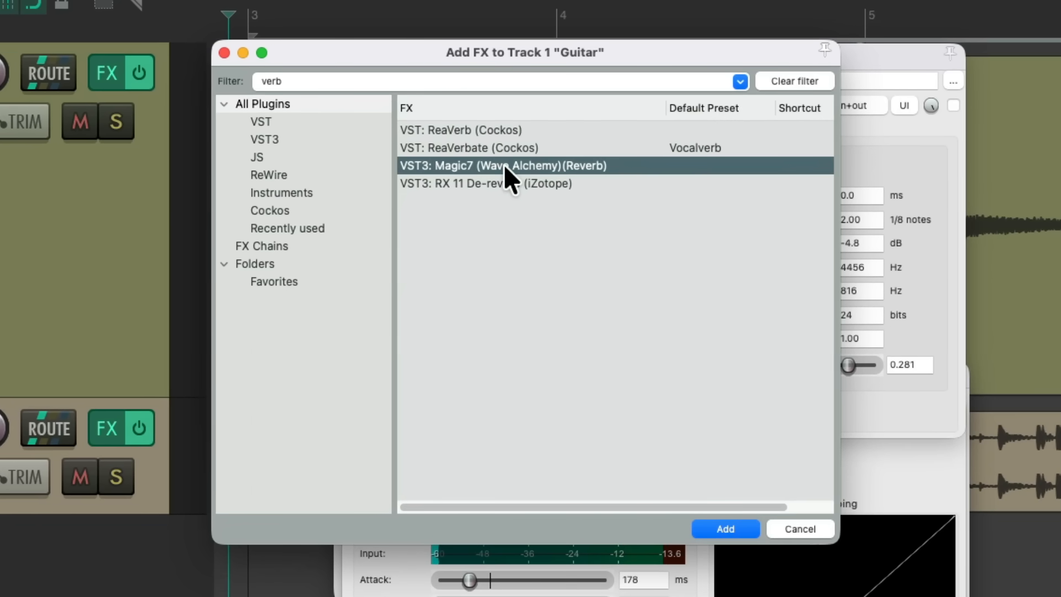
pyautogui.doubleClick(503, 164)
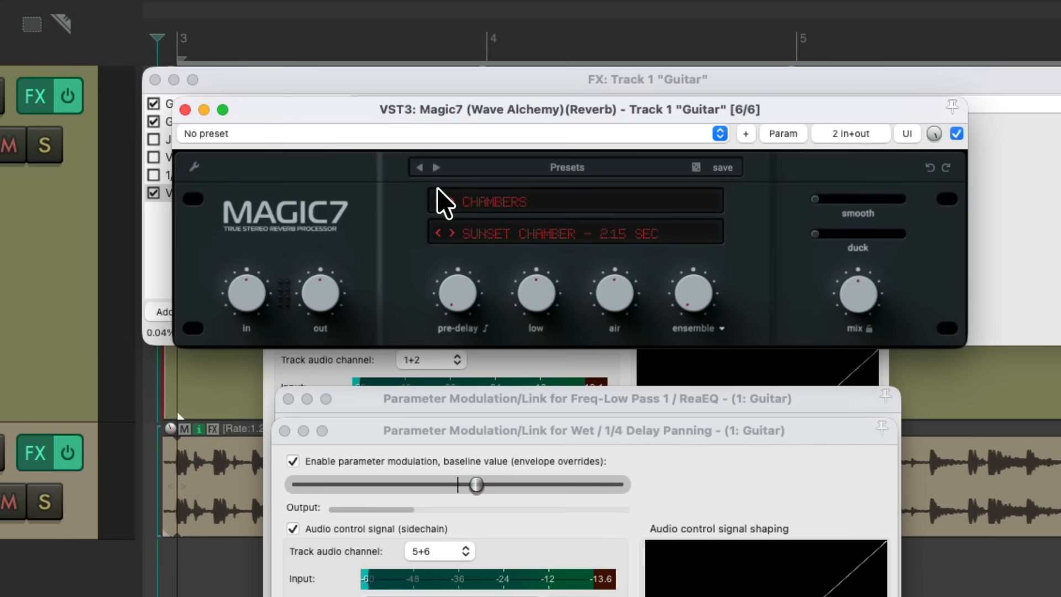
# Load the Spaces 1 category with West Church in Magic7, and try different mix amounts
pyautogui.click(556, 204)
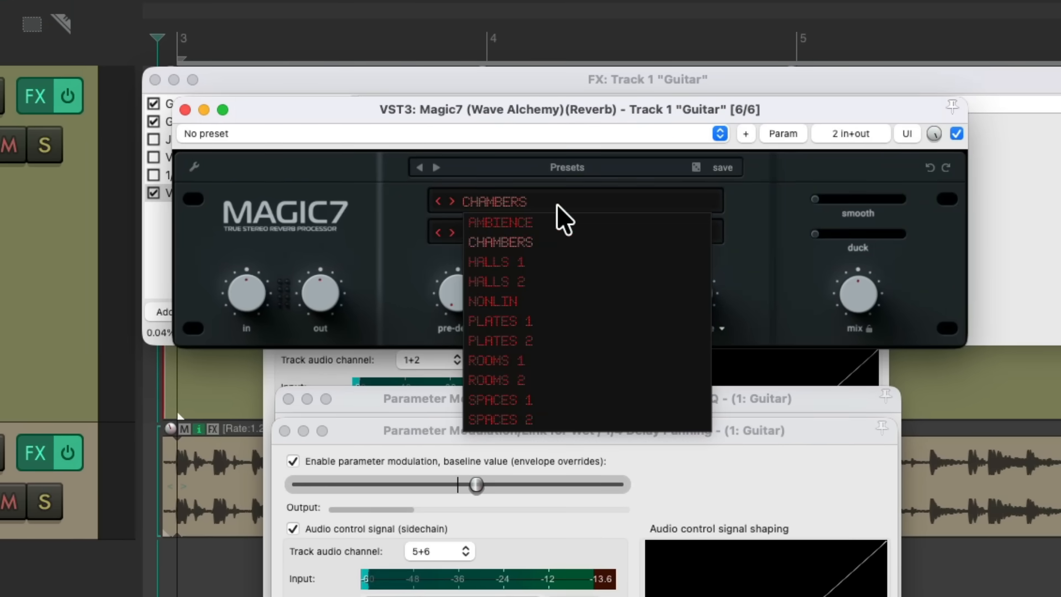
pyautogui.click(552, 400)
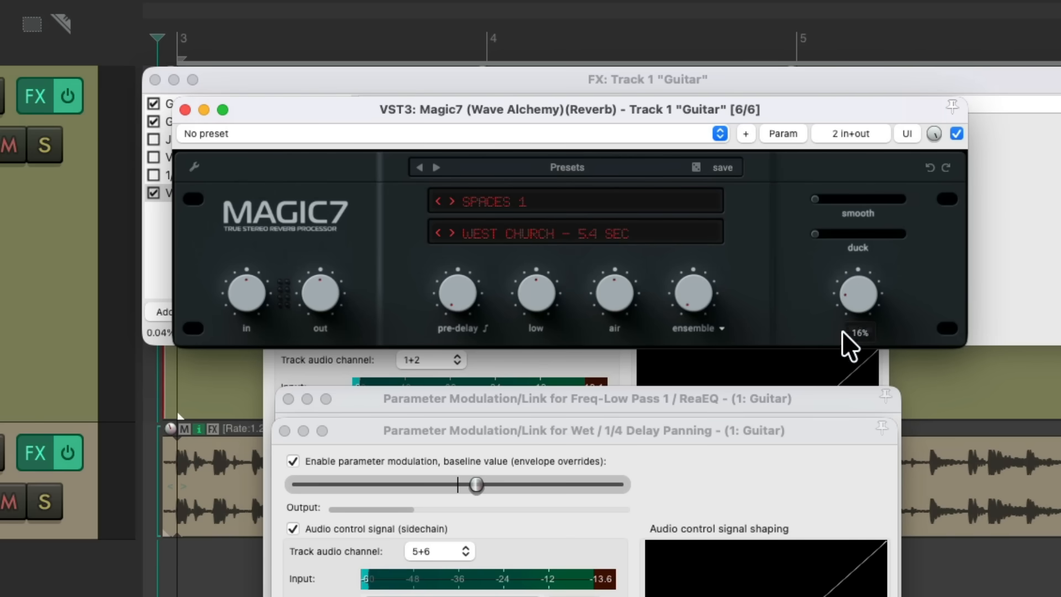
pyautogui.moveTo(848, 296); pyautogui.dragTo(850, 294)
pyautogui.moveTo(857, 299); pyautogui.dragTo(867, 231)
# Enable parameter modulation for Magic7's Mix at the minimum baseline, with an audio control signal from channels 7+8
pyautogui.click(784, 132)
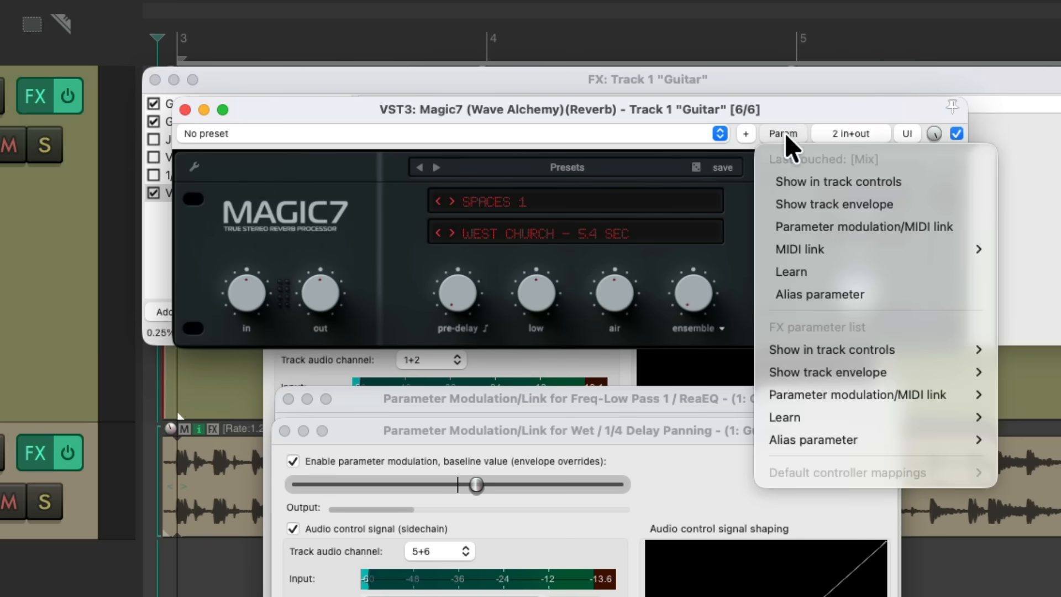
pyautogui.click(769, 232)
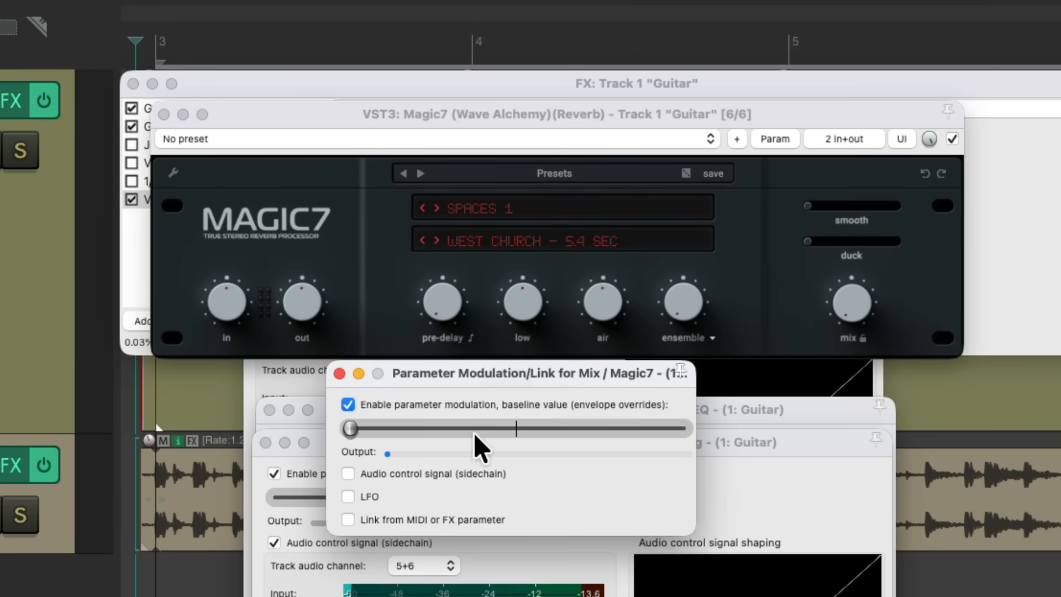
pyautogui.click(347, 473)
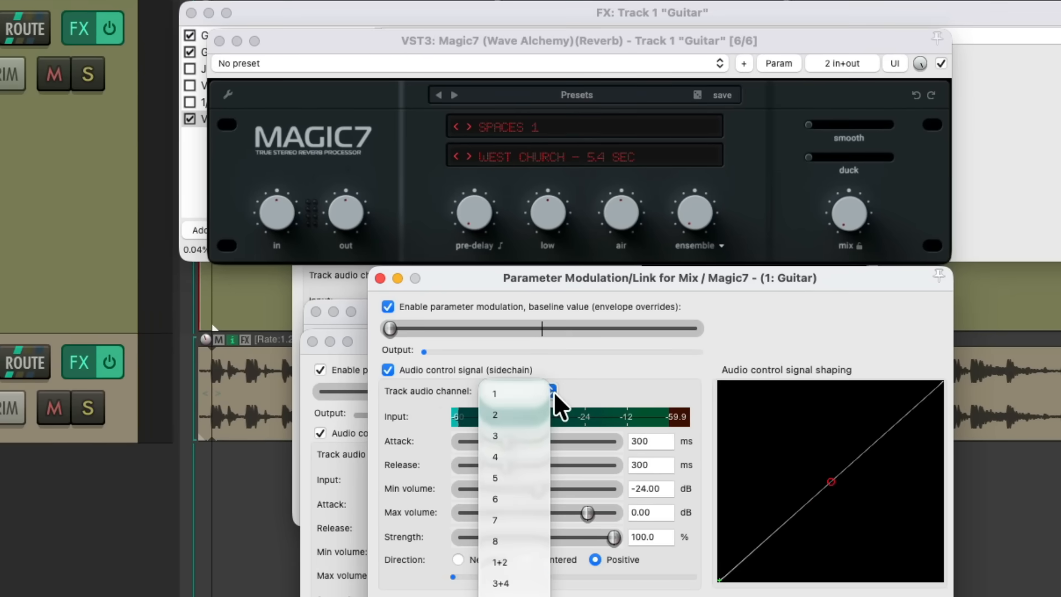
pyautogui.click(552, 390)
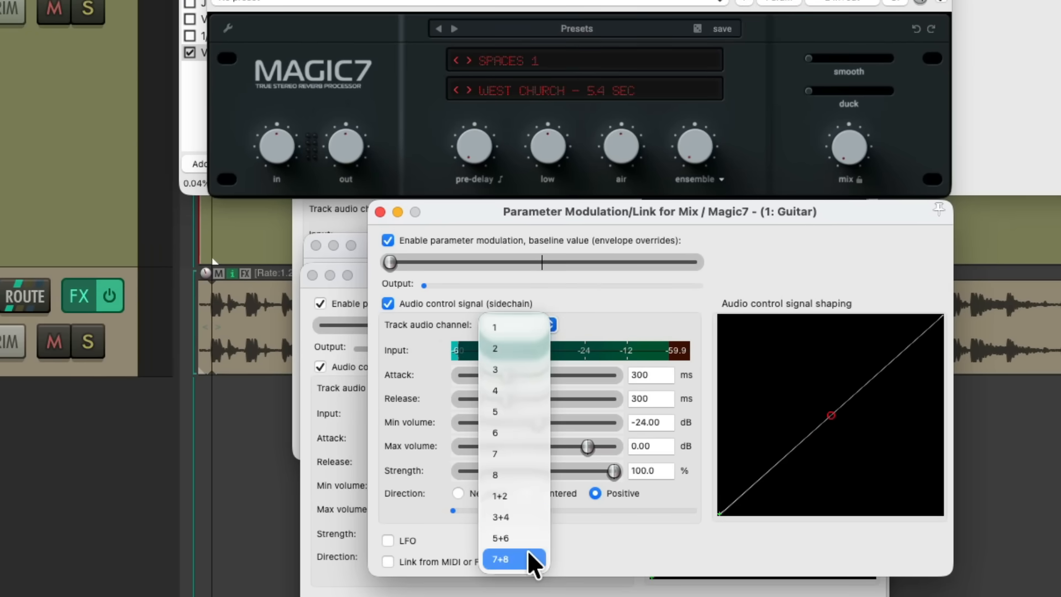
pyautogui.click(527, 550)
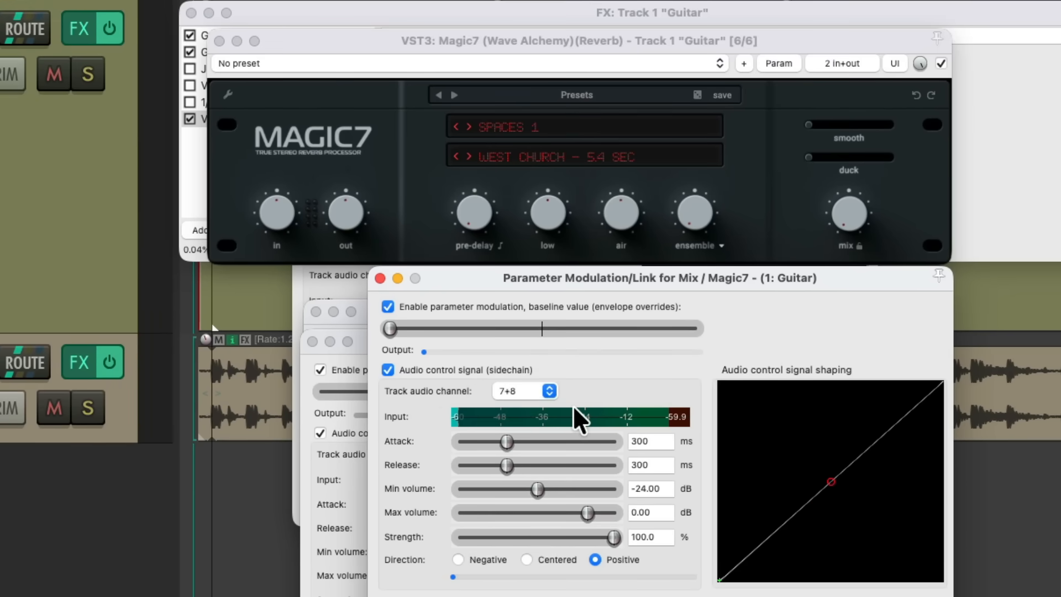
# Set the Mix modulation to Negative direction with 121 ms attack, 150 ms release and -25.37 dB minimum volume, and audition it
pyautogui.click(456, 561)
pyautogui.moveTo(504, 440); pyautogui.dragTo(530, 488)
pyautogui.press('space')
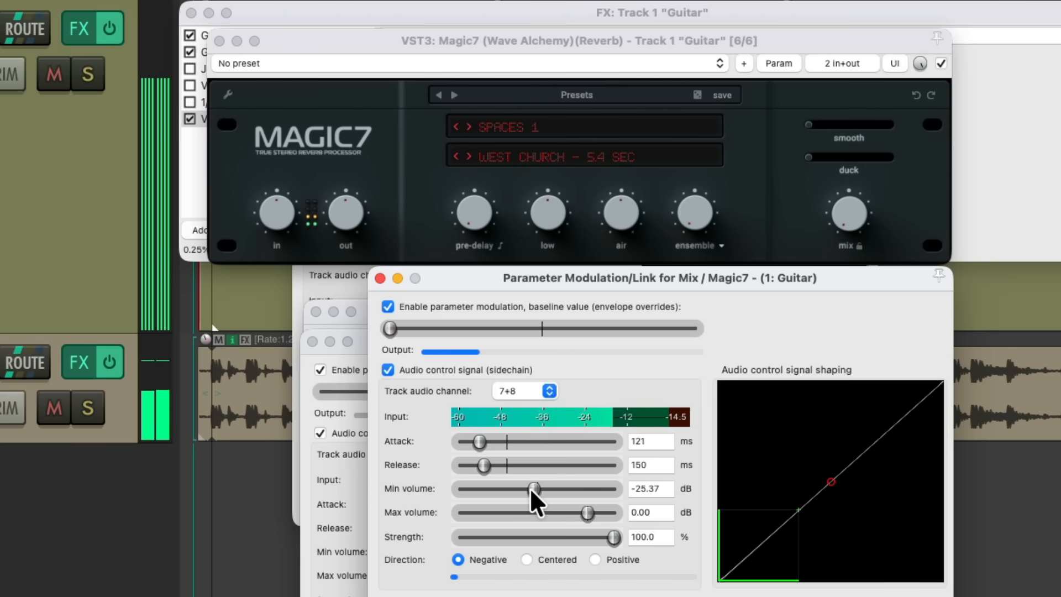
pyautogui.press('space')
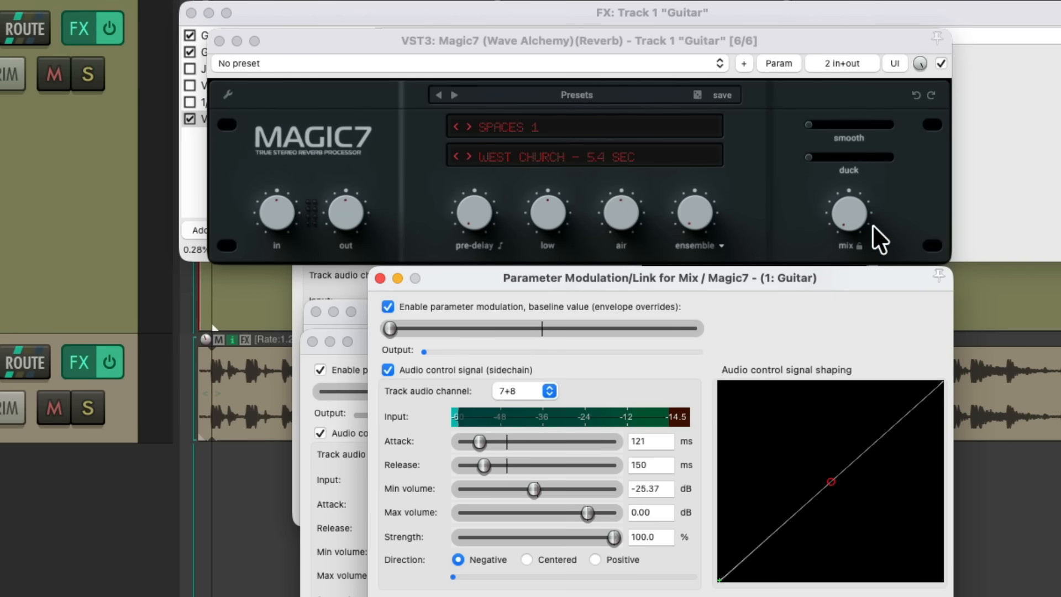
# Raise the Mix modulation baseline to the middle, and set 149 ms attack and 355 ms release
pyautogui.press('space')
pyautogui.moveTo(390, 328); pyautogui.dragTo(459, 326)
pyautogui.moveTo(532, 325); pyautogui.dragTo(544, 326)
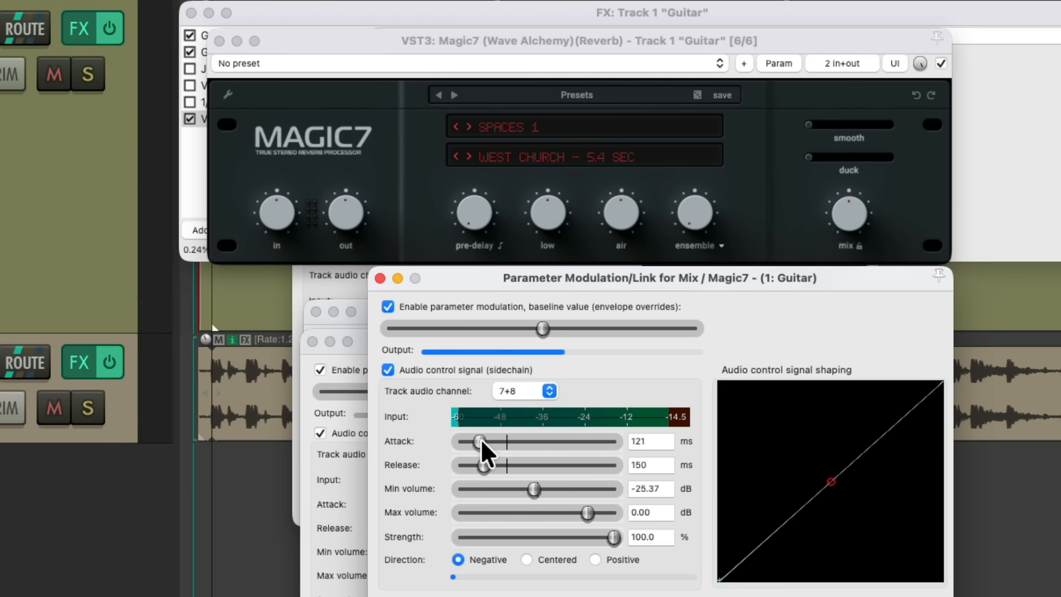
pyautogui.moveTo(480, 439); pyautogui.dragTo(498, 463)
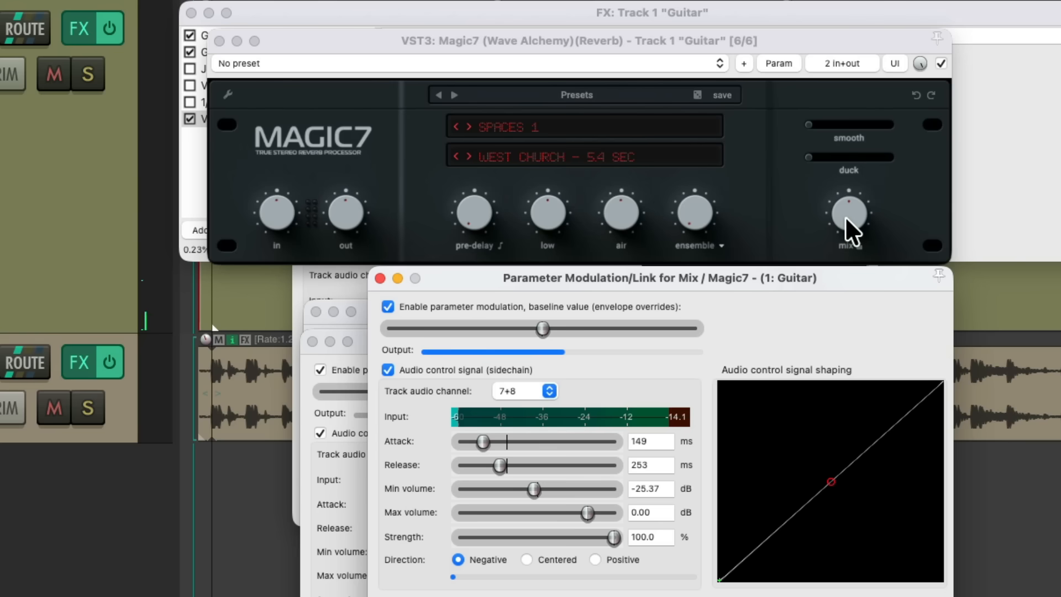
pyautogui.moveTo(496, 463); pyautogui.dragTo(474, 465)
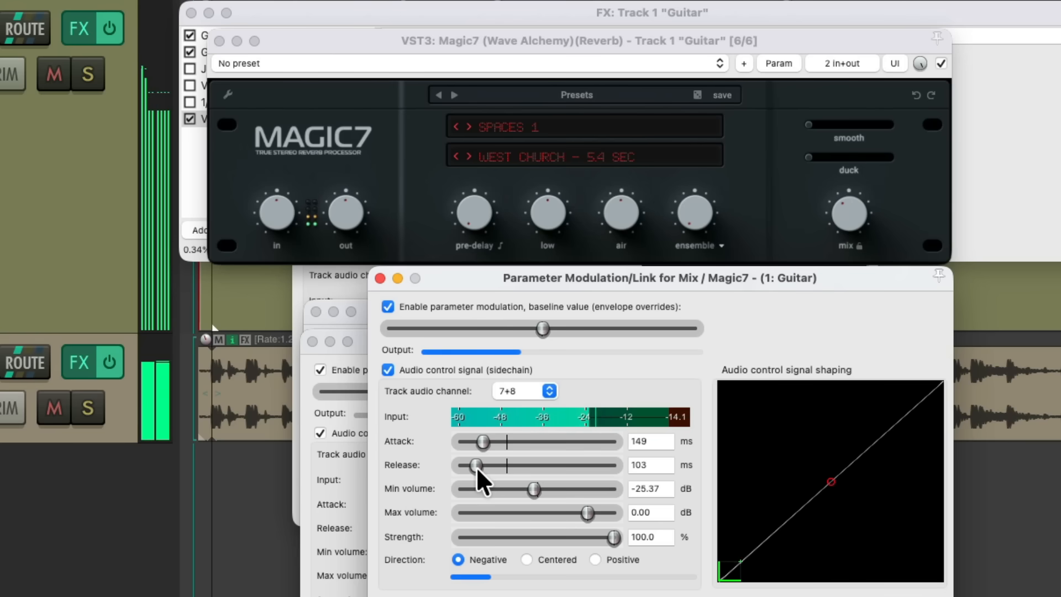
pyautogui.moveTo(477, 465); pyautogui.dragTo(514, 463)
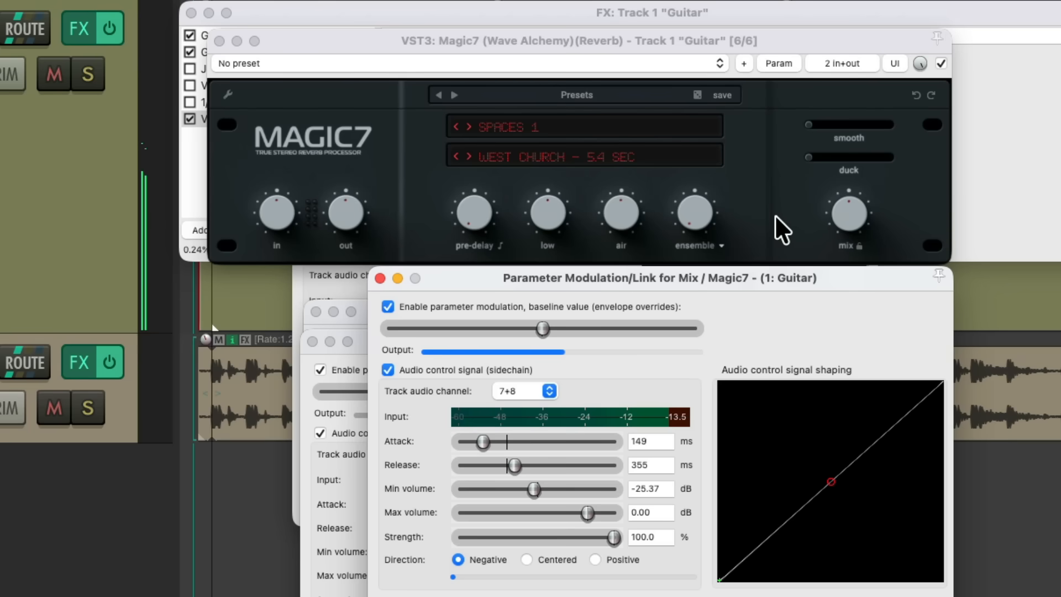
pyautogui.click(380, 277)
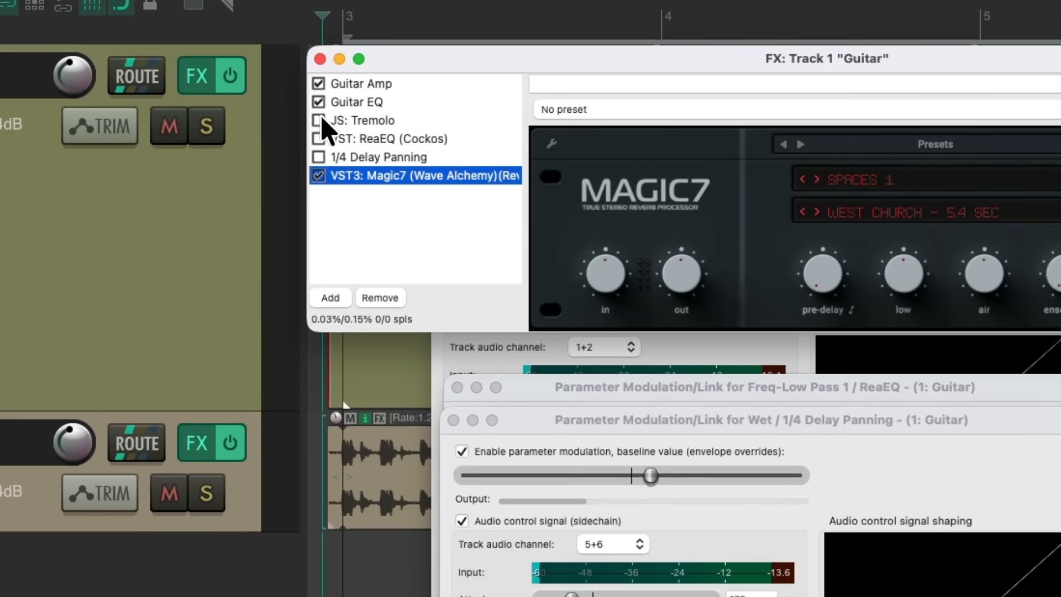
# Enable JS: Tremolo, ReaEQ and 1/4 Delay Panning alongside the reverb, and set the tremolo's stereo separation to 0.3
pyautogui.press('space')
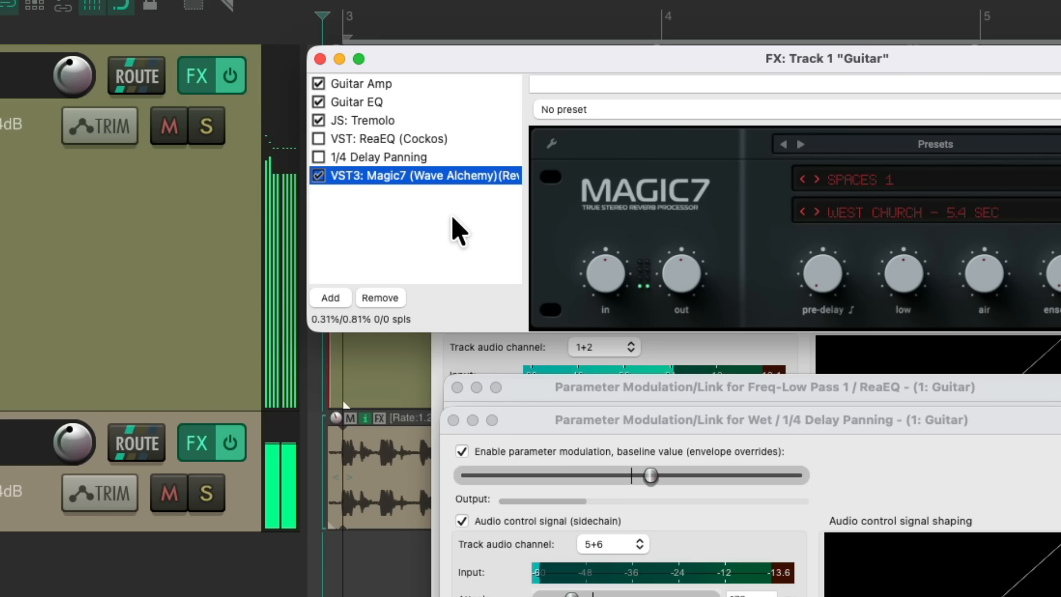
pyautogui.press('space')
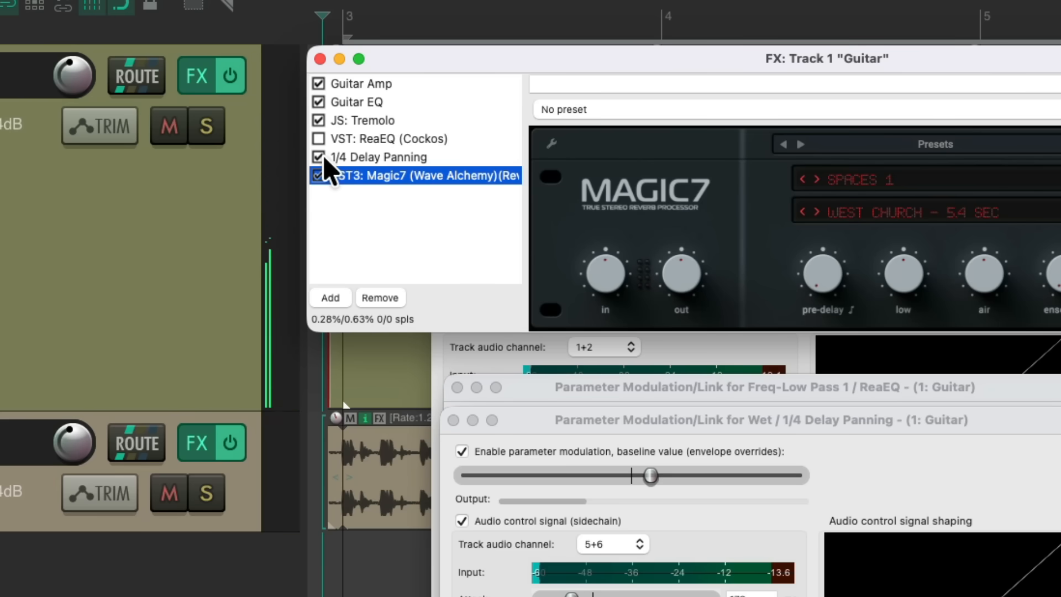
pyautogui.click(375, 158)
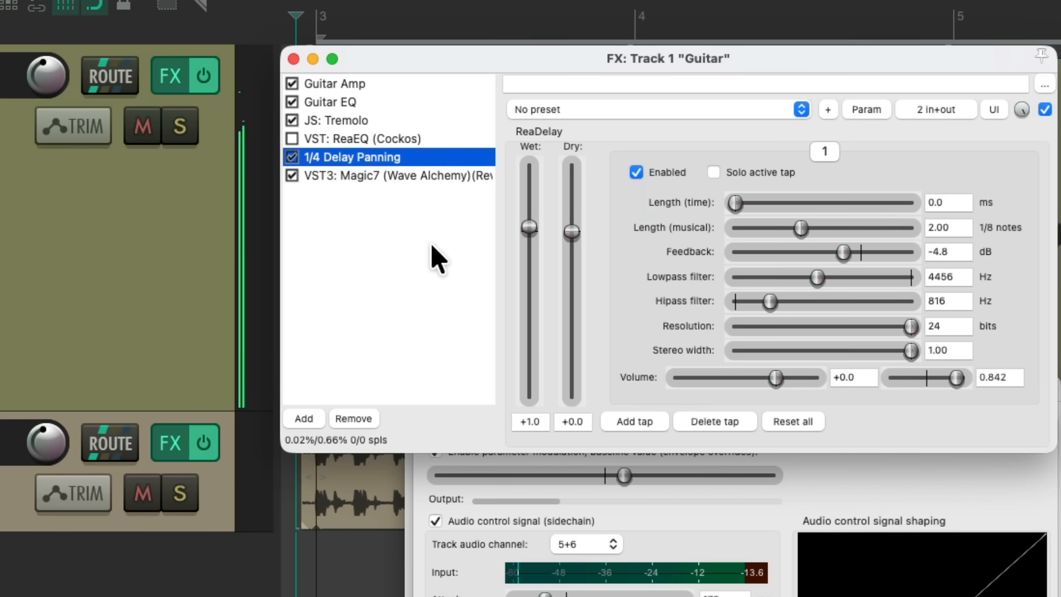
pyautogui.click(292, 139)
pyautogui.click(358, 141)
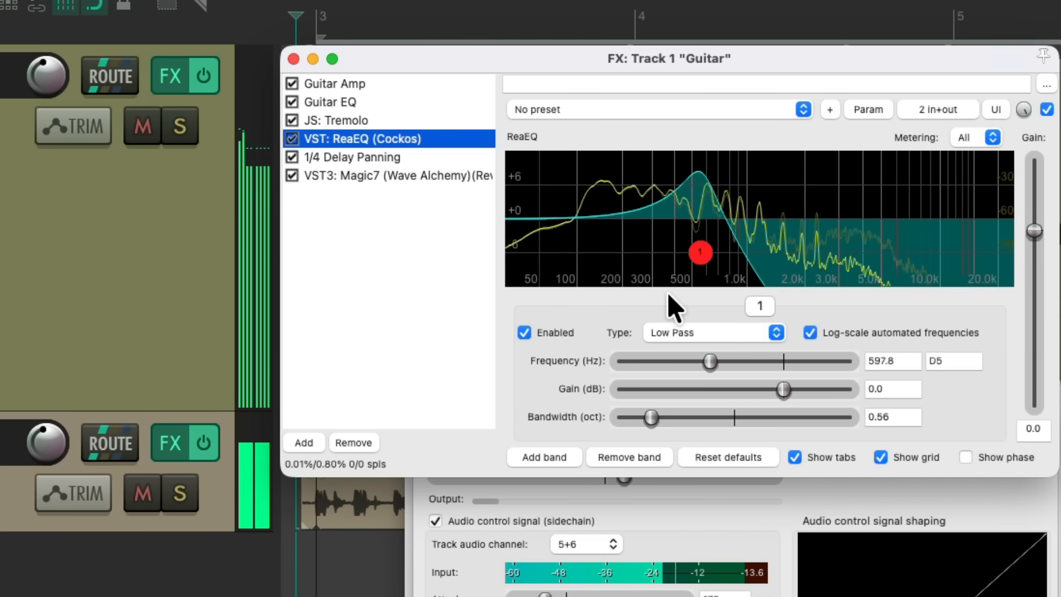
pyautogui.click(395, 120)
pyautogui.moveTo(808, 200)
pyautogui.mouseDown()
pyautogui.moveTo(930, 208)
pyautogui.moveTo(805, 220)
pyautogui.moveTo(801, 212)
pyautogui.moveTo(810, 215)
pyautogui.mouseUp()
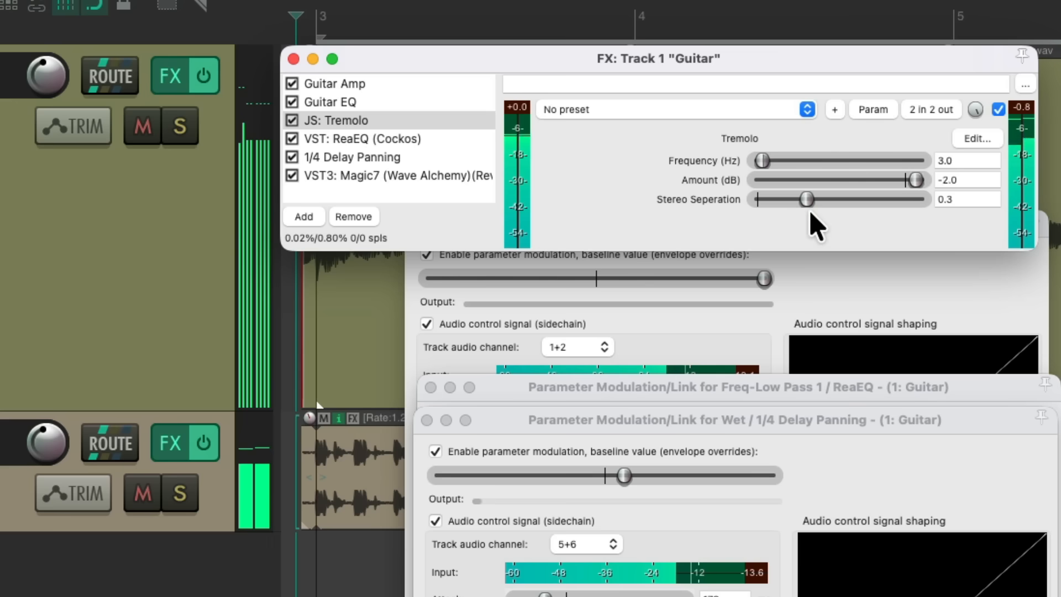
# Compare the full effect chain with the Magic7 reverb bypassed and re-enabled during playback
pyautogui.click(449, 176)
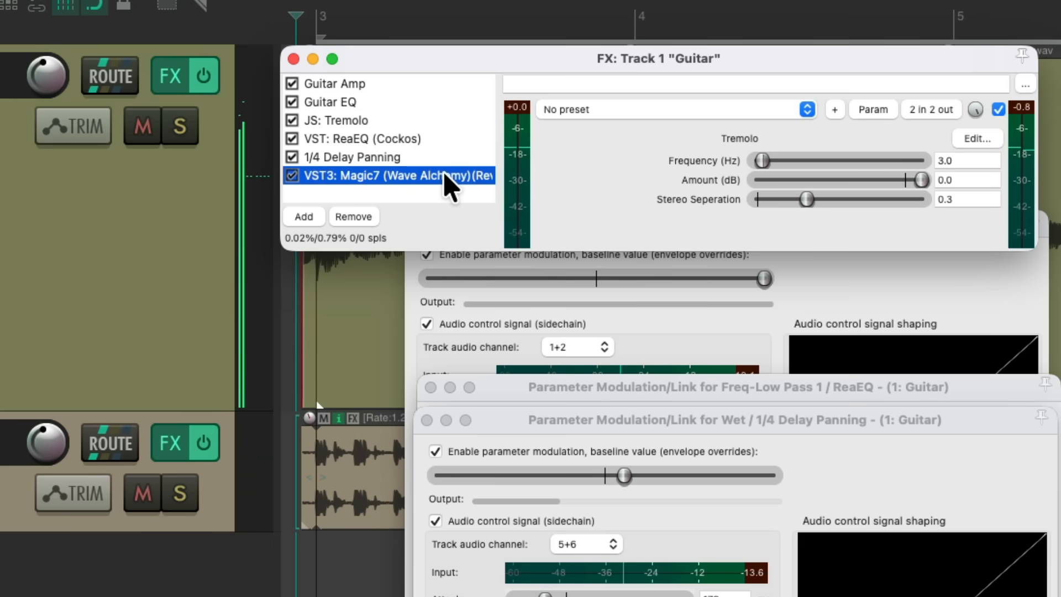
pyautogui.click(292, 176)
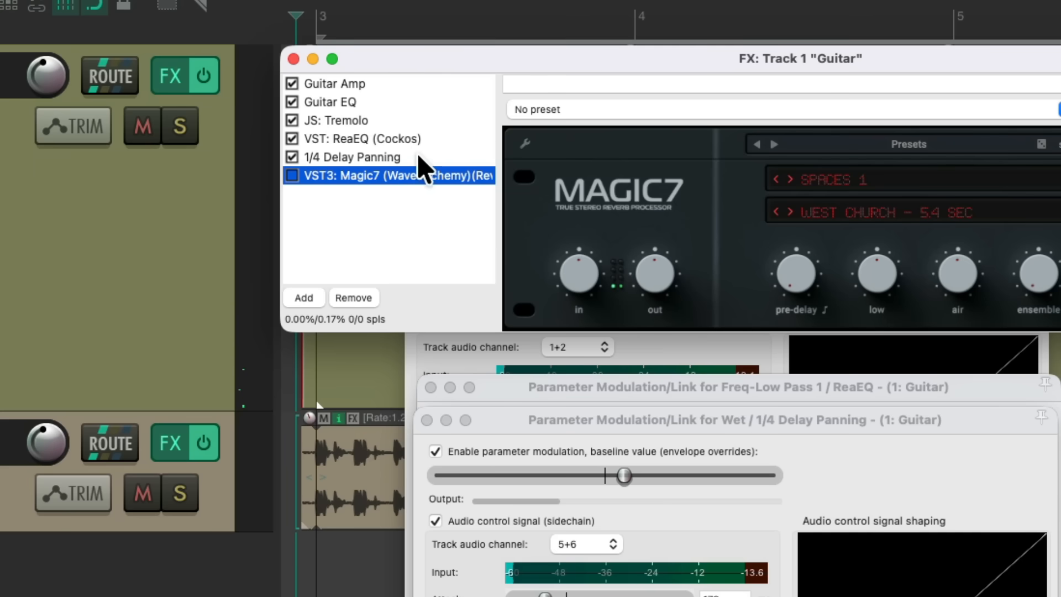
pyautogui.click(419, 226)
pyautogui.press('space')
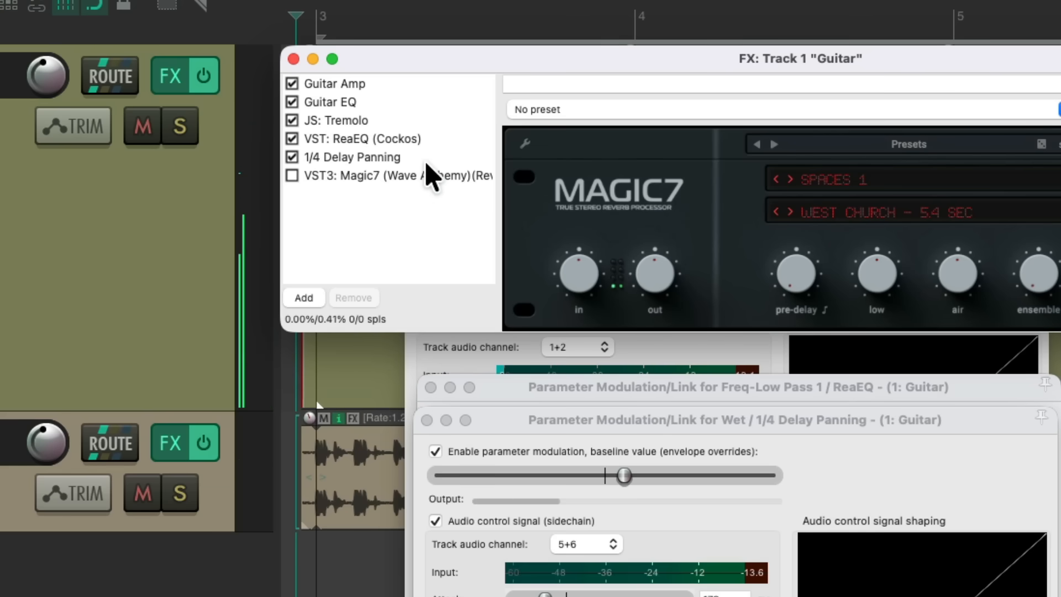
pyautogui.click(293, 175)
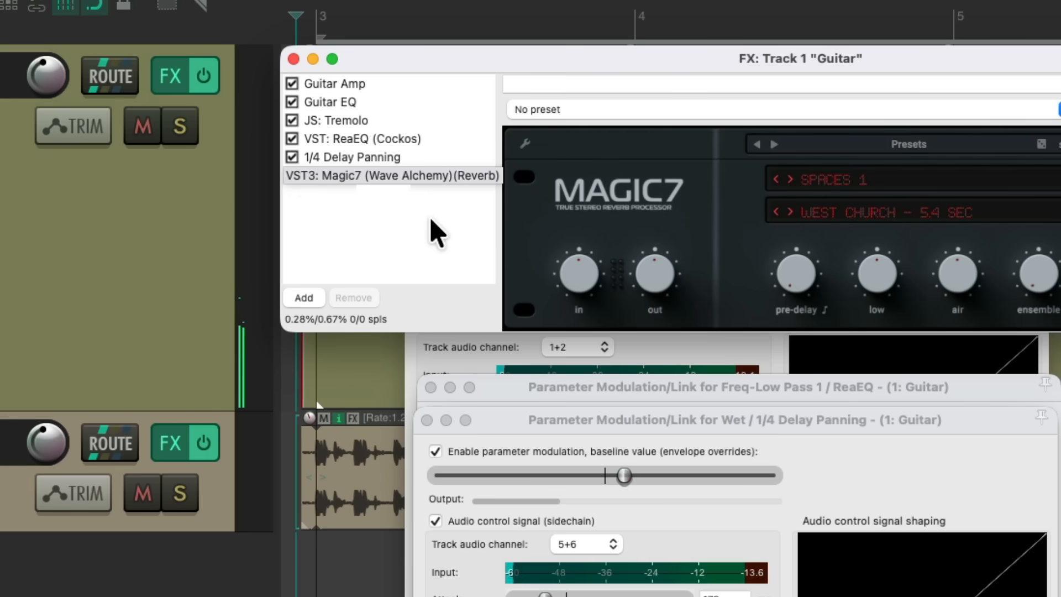